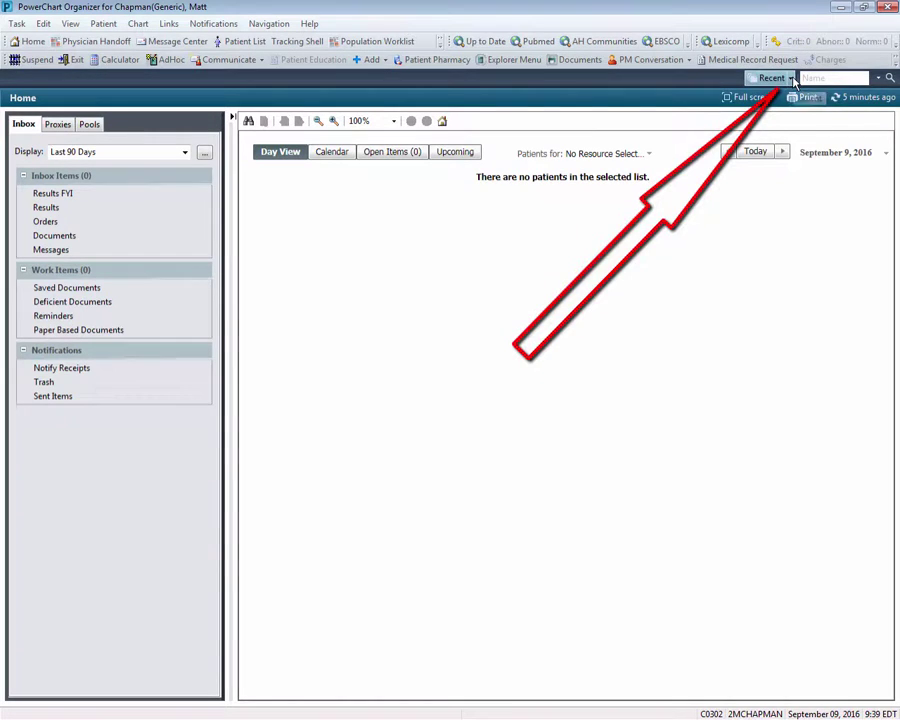
# Open the chart of the first recent patient, assigning the Medical Student relationship
pyautogui.click(789, 76)
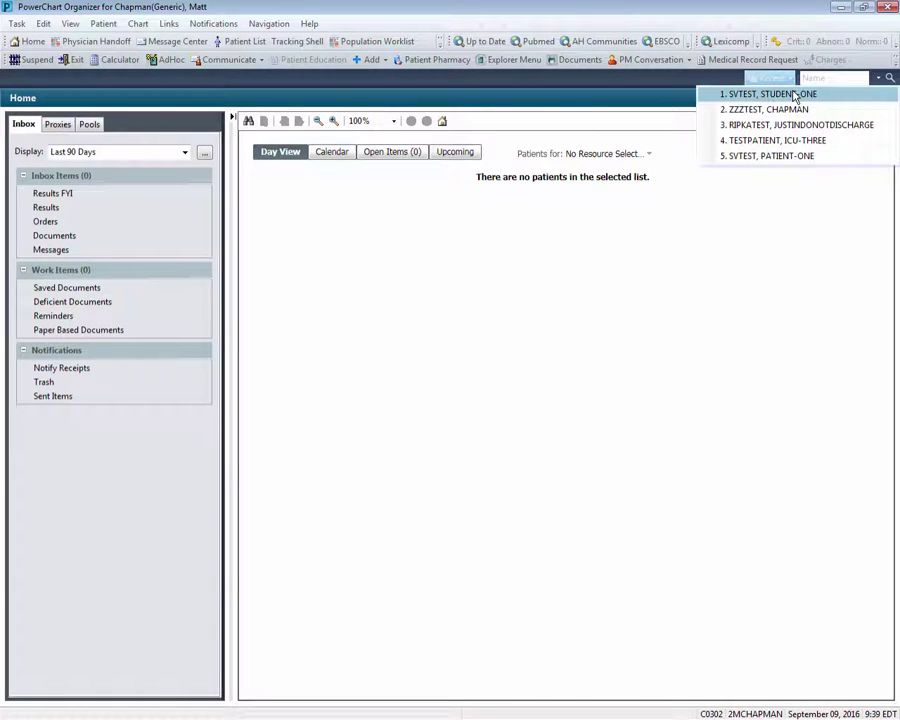
pyautogui.click(768, 94)
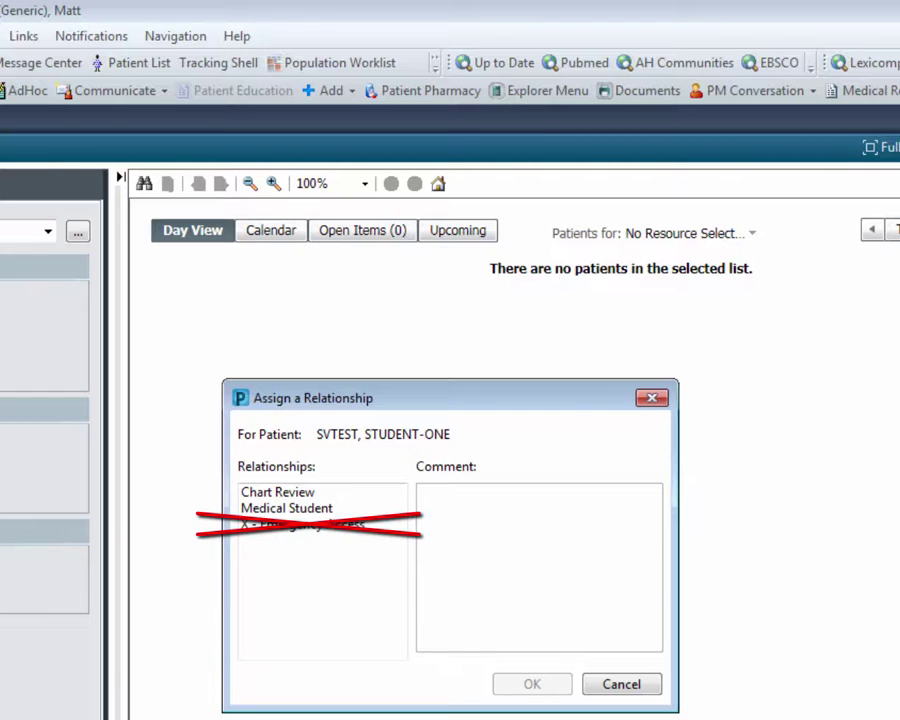
pyautogui.click(287, 508)
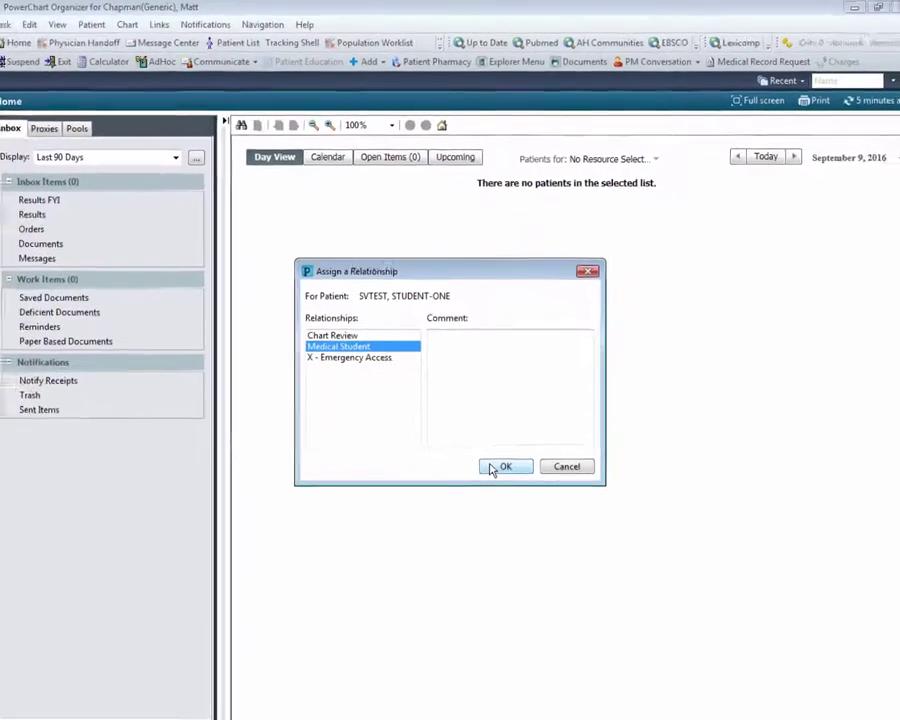
pyautogui.click(492, 470)
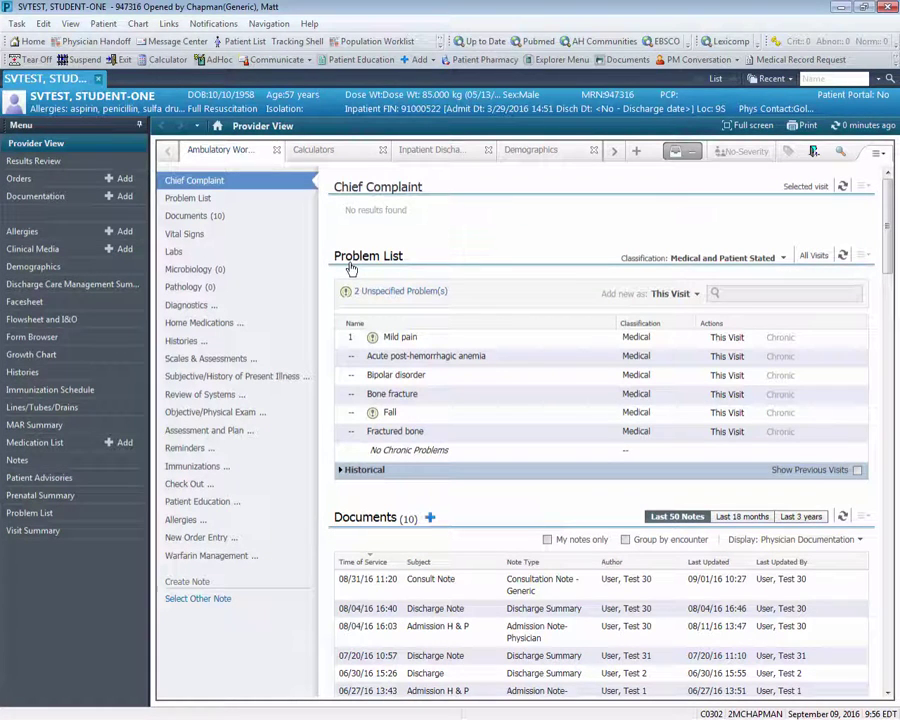
# View the 9/9/2016 Progress/SOAP Note in Documentation and again in the Medical Student Notes folder under Notes
pyautogui.click(85, 198)
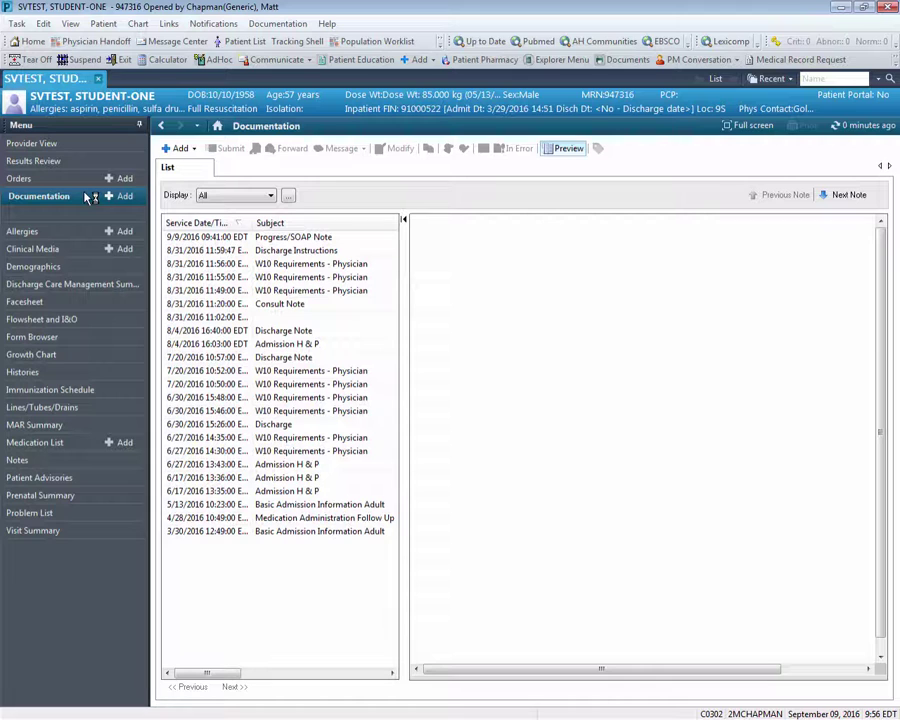
pyautogui.click(273, 236)
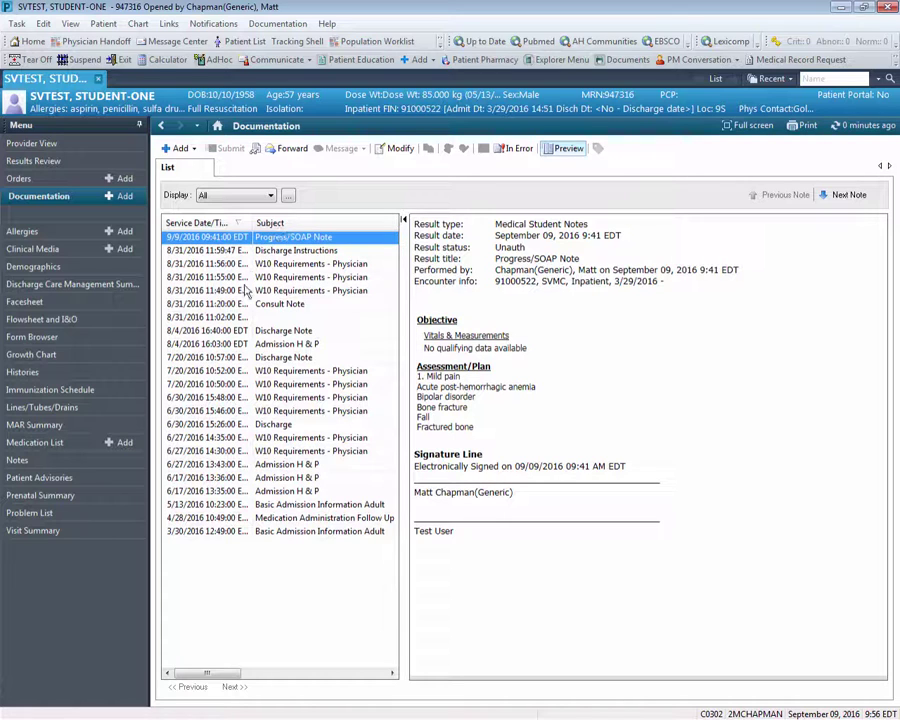
pyautogui.click(29, 459)
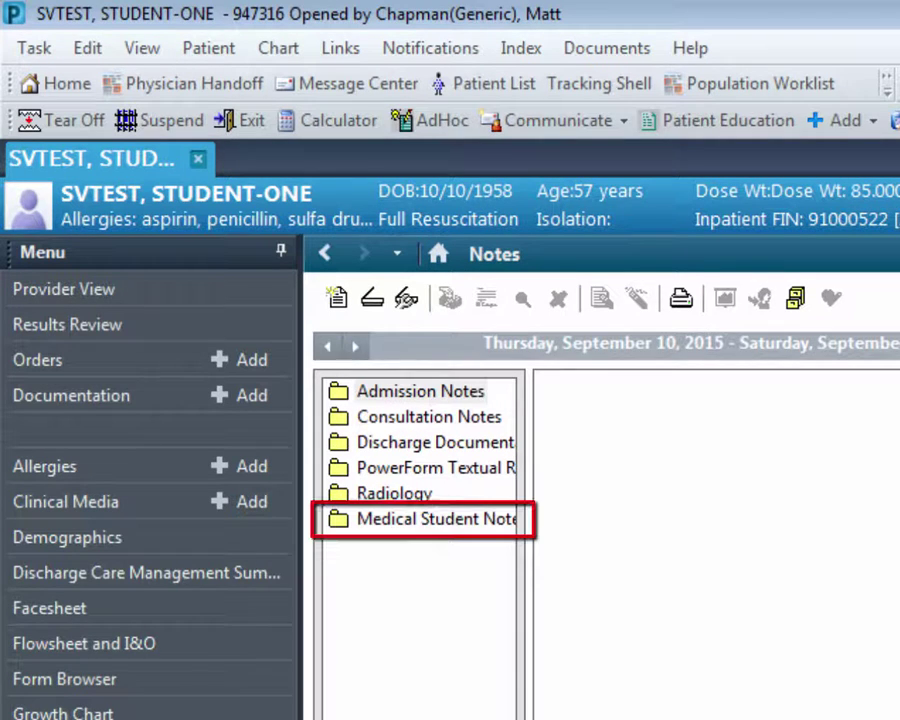
pyautogui.click(400, 522)
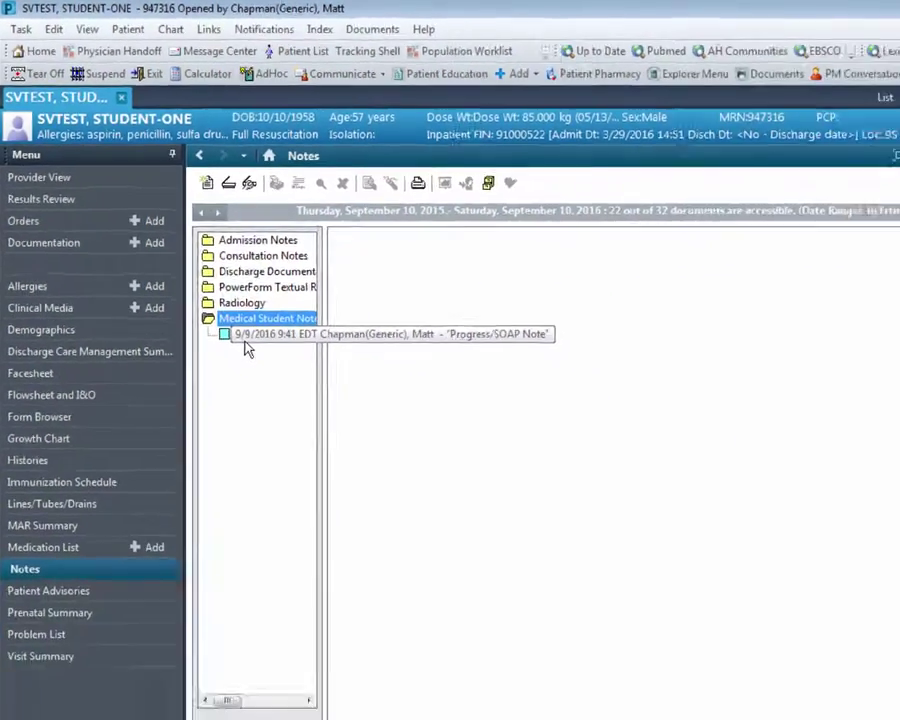
pyautogui.click(403, 565)
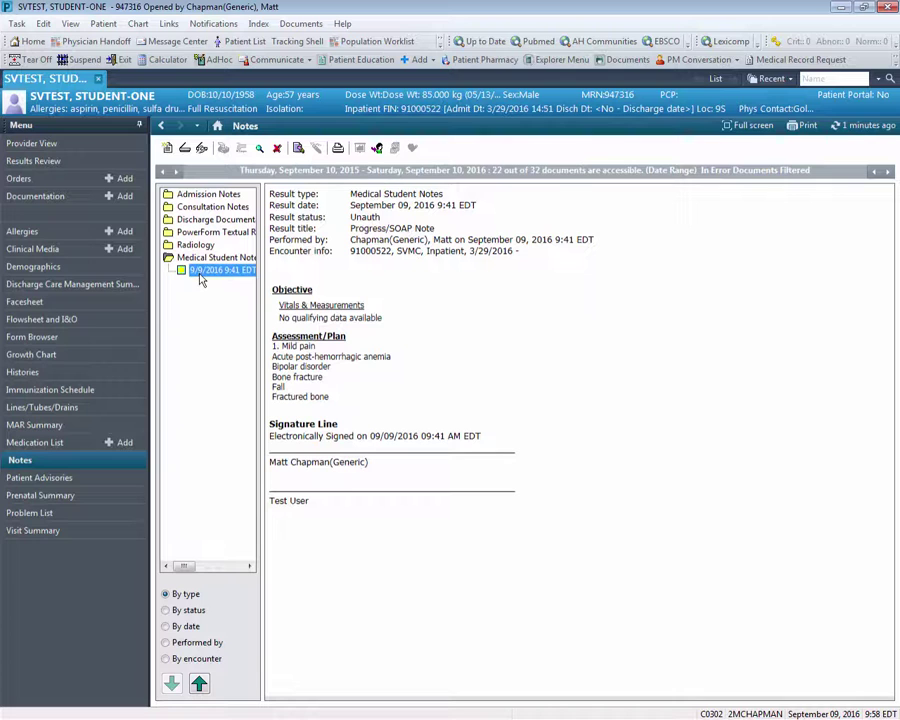
# Start a new note in Documentation and set its type to Medical Student Notes
pyautogui.click(29, 199)
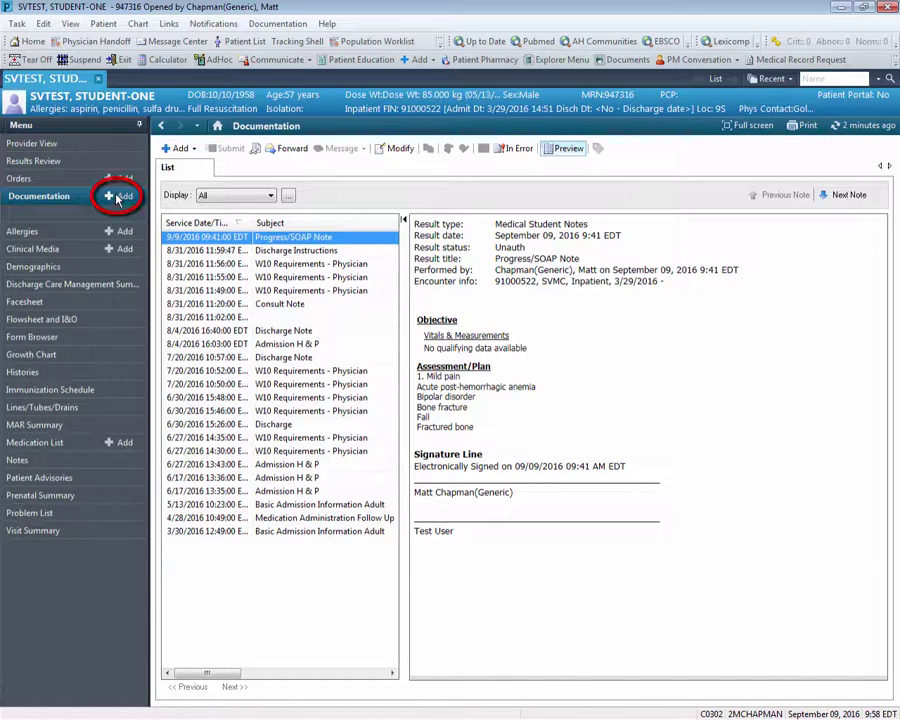
pyautogui.click(180, 148)
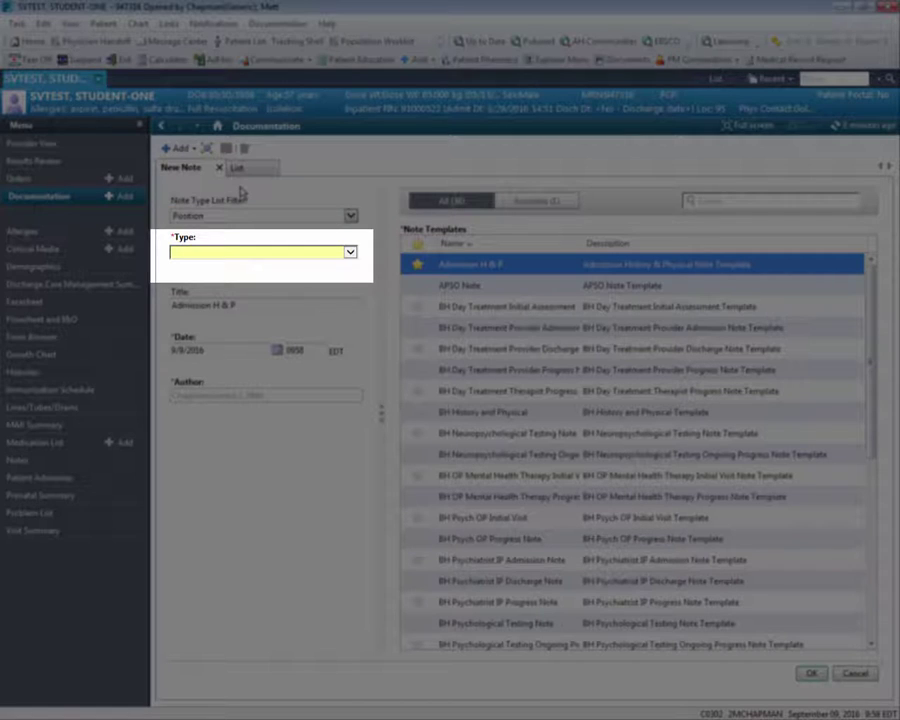
pyautogui.click(350, 254)
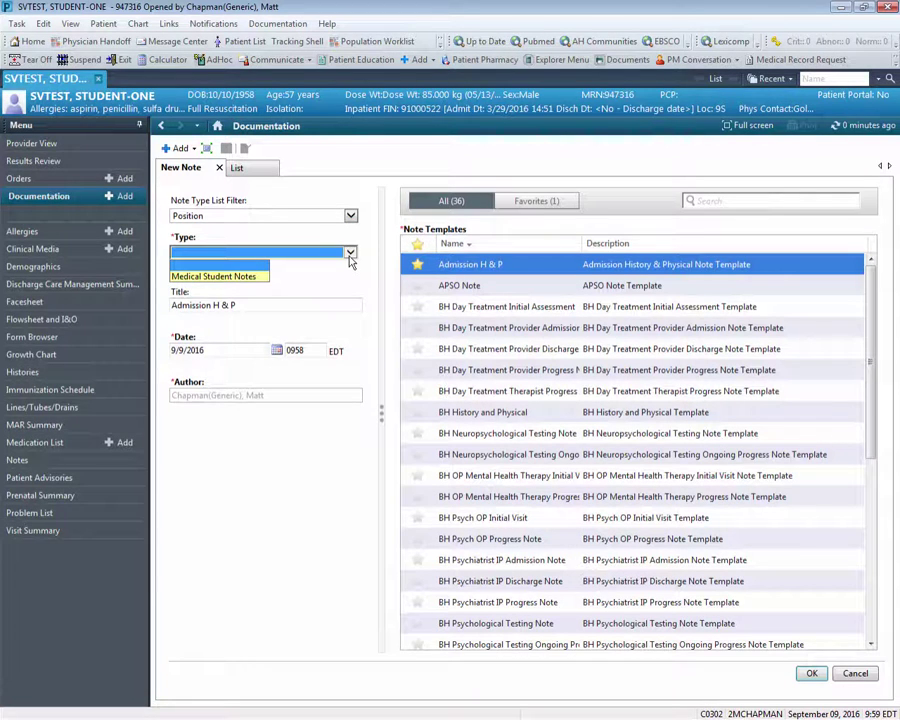
pyautogui.click(226, 278)
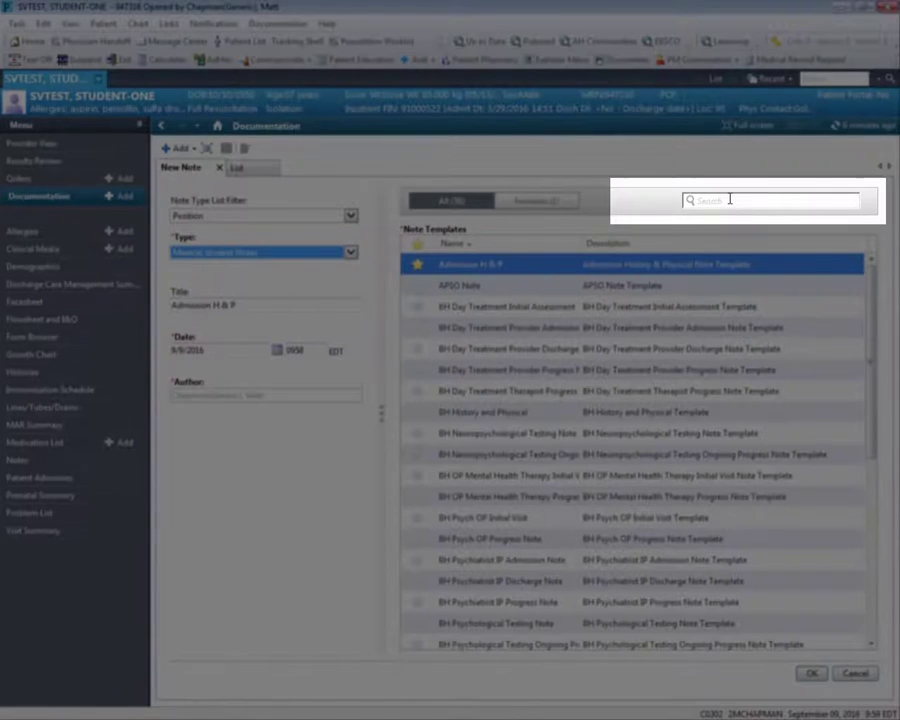
# Search the note templates for "admission", mark Admission H & P as a favorite, and close the new note
pyautogui.click(734, 197)
pyautogui.write('admission')
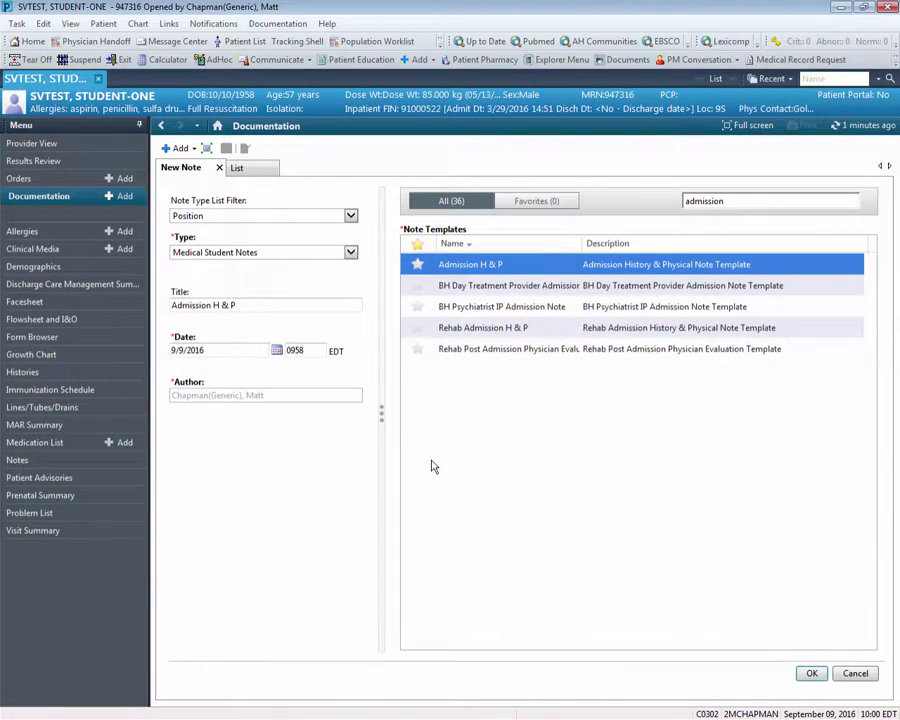
pyautogui.click(419, 265)
pyautogui.click(219, 168)
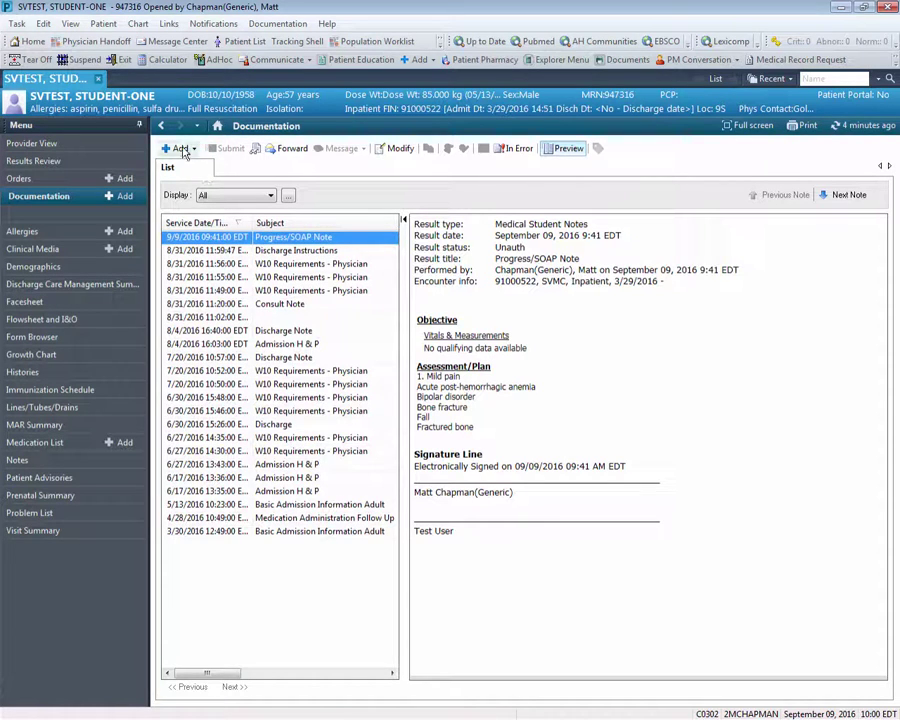
# Start another new note with the type Medical Student Notes
pyautogui.click(179, 148)
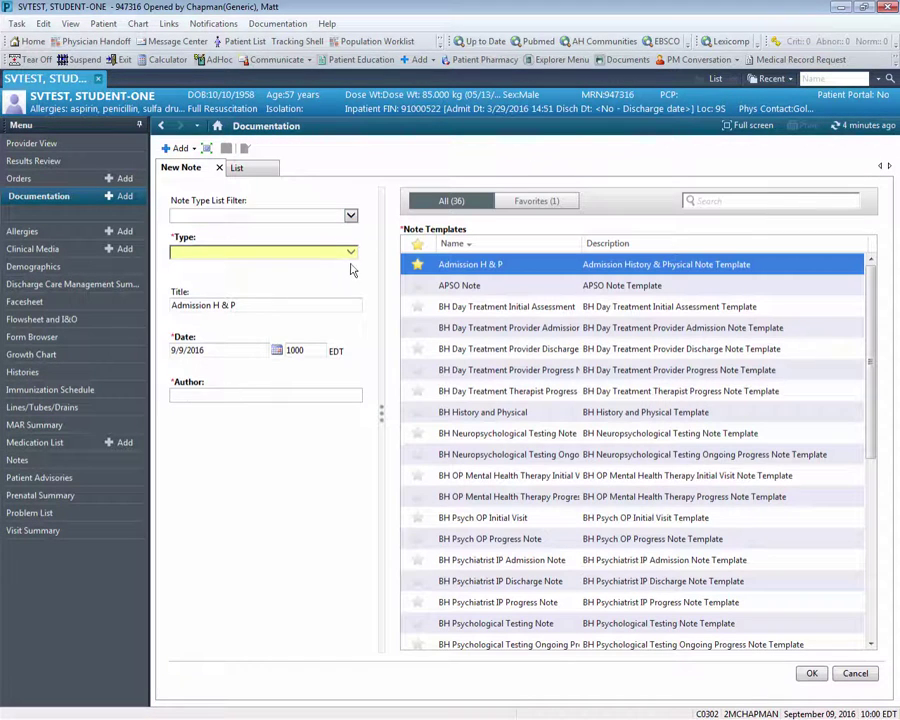
pyautogui.click(350, 252)
pyautogui.click(255, 276)
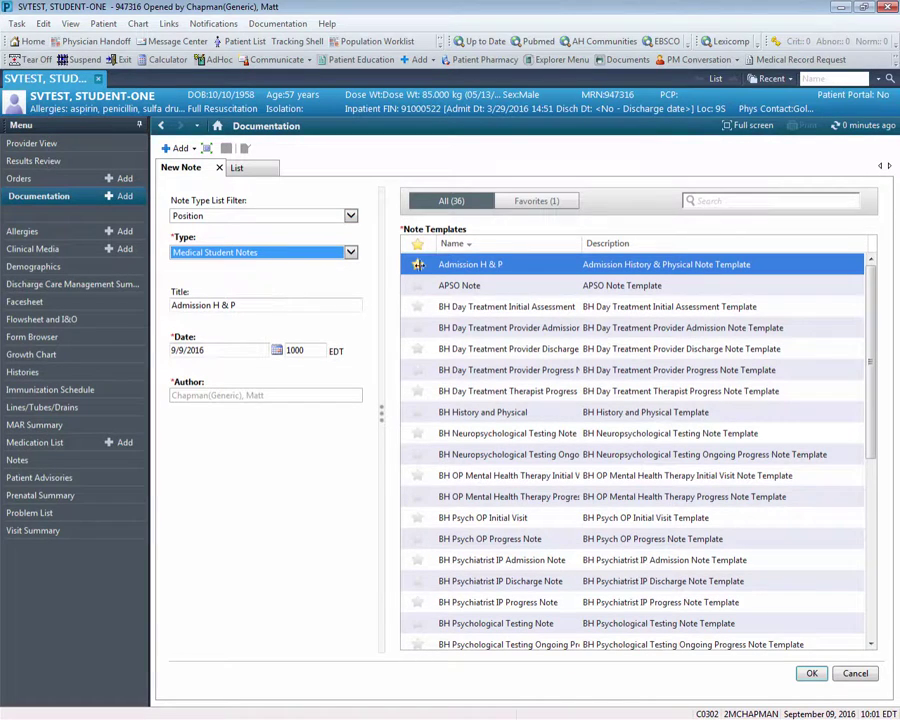
# Check the favorite note templates, and return to the full template list
pyautogui.click(522, 208)
pyautogui.press('Tab')
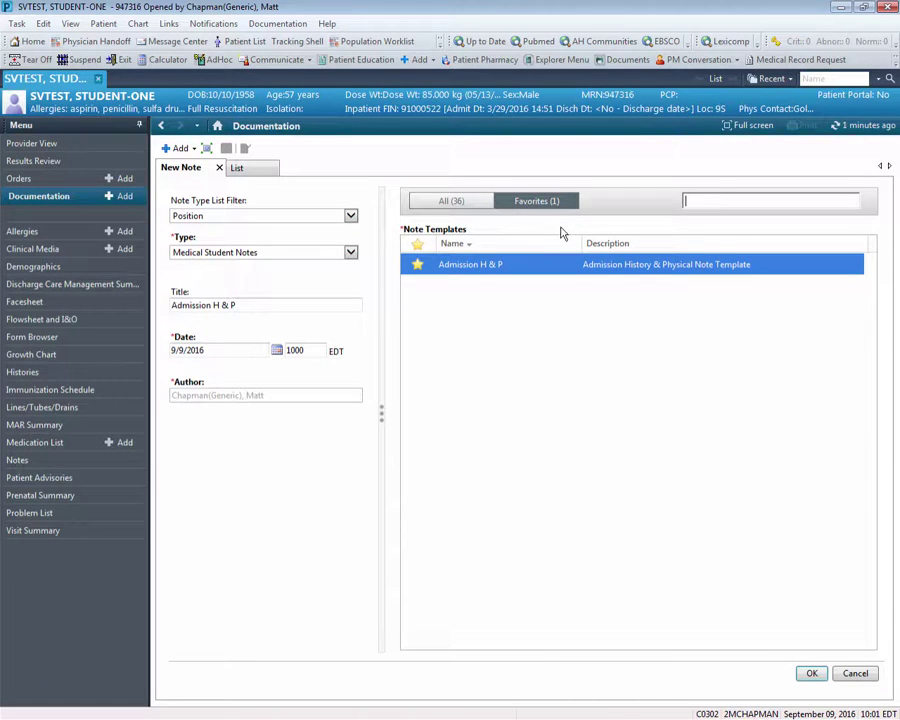
pyautogui.click(436, 205)
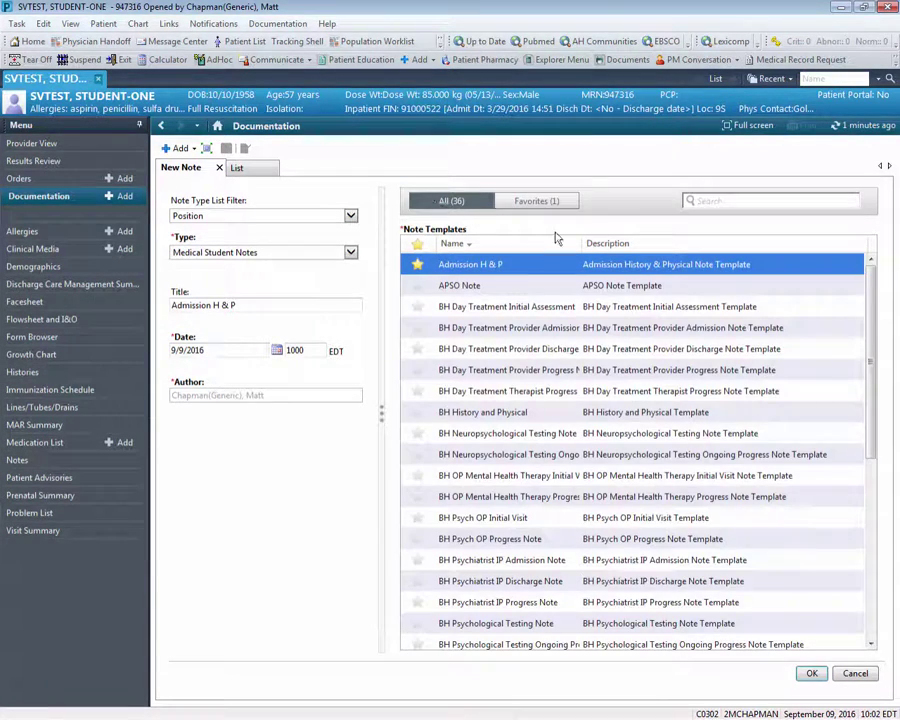
# Search the note templates for "progress", select Progress/SOAP Note, and add it to the favorites
pyautogui.click(744, 197)
pyautogui.write('progre')
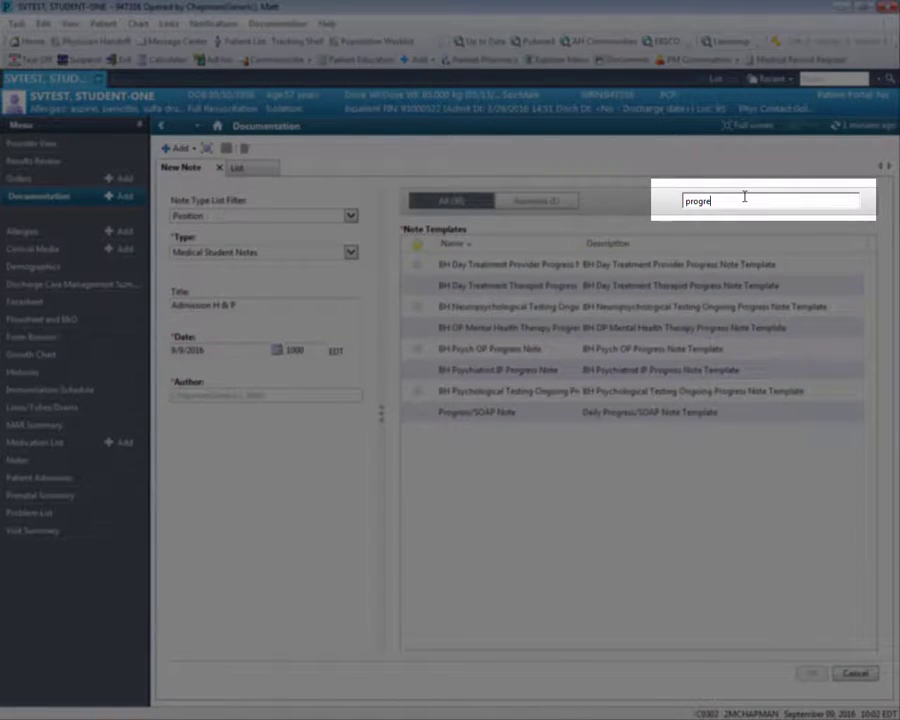
pyautogui.write('ss')
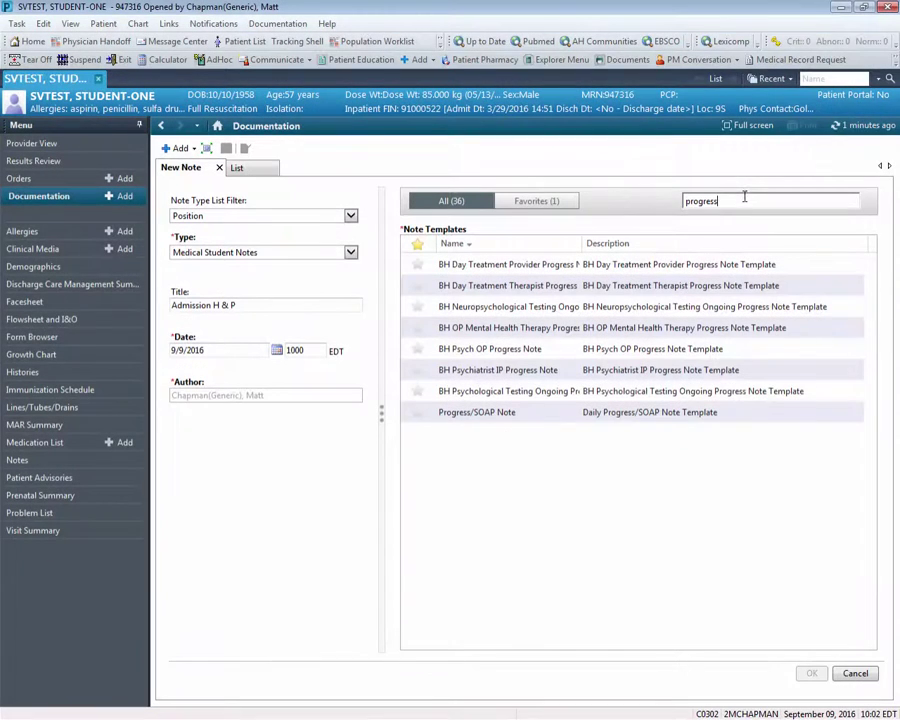
pyautogui.click(462, 414)
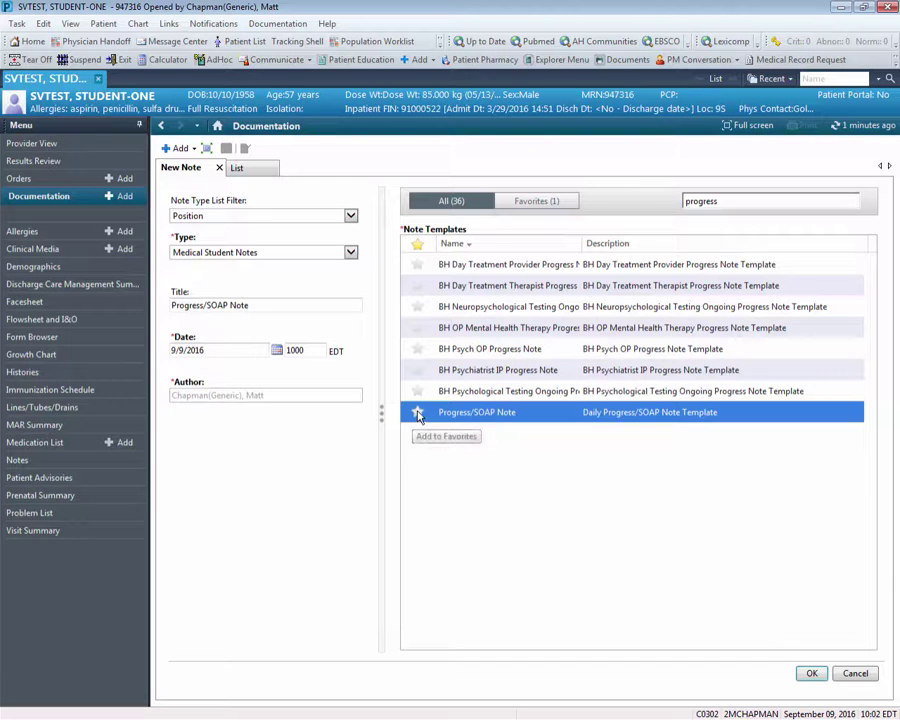
pyautogui.click(418, 413)
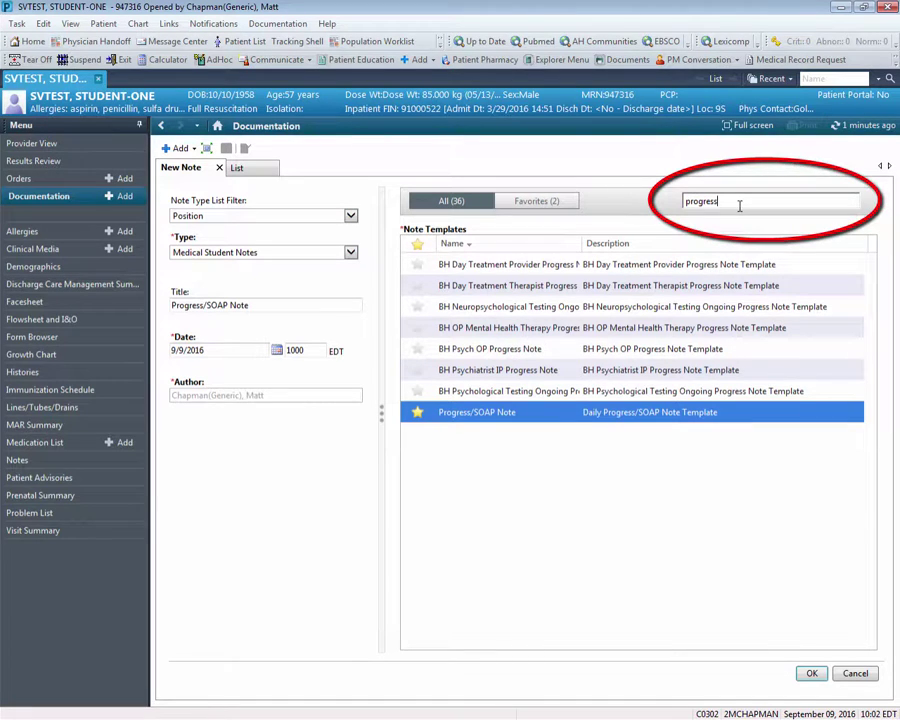
# Clear the template search and create the note from the Progress/SOAP Note template
pyautogui.press('BackSpace')
pyautogui.press('BackSpace')
pyautogui.press('BackSpace')
pyautogui.press('BackSpace')
pyautogui.press('BackSpace')
pyautogui.press('BackSpace')
pyautogui.press('BackSpace')
pyautogui.press('BackSpace')
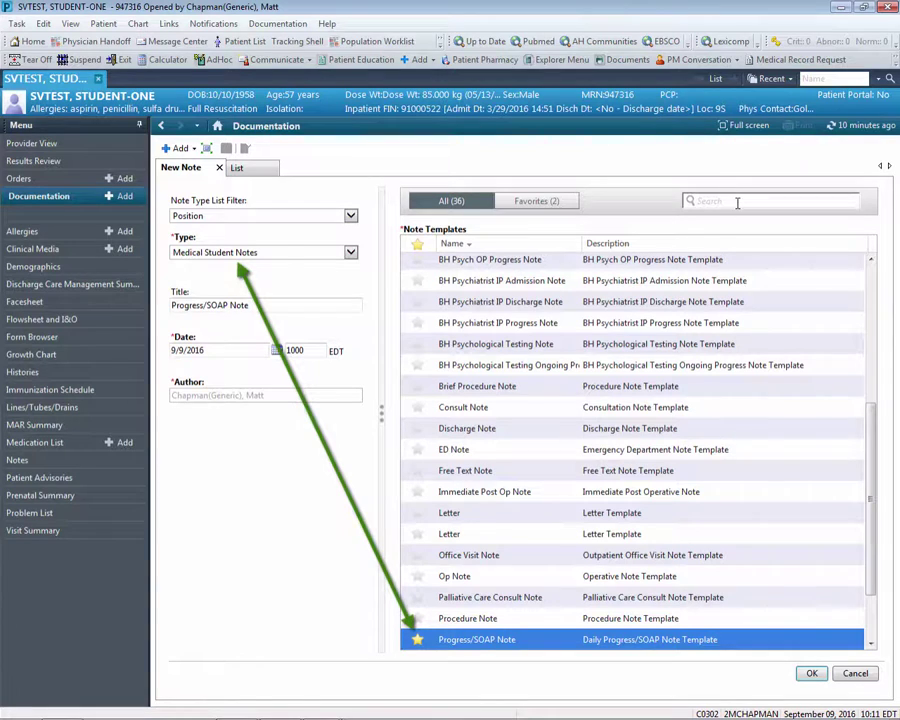
pyautogui.click(812, 674)
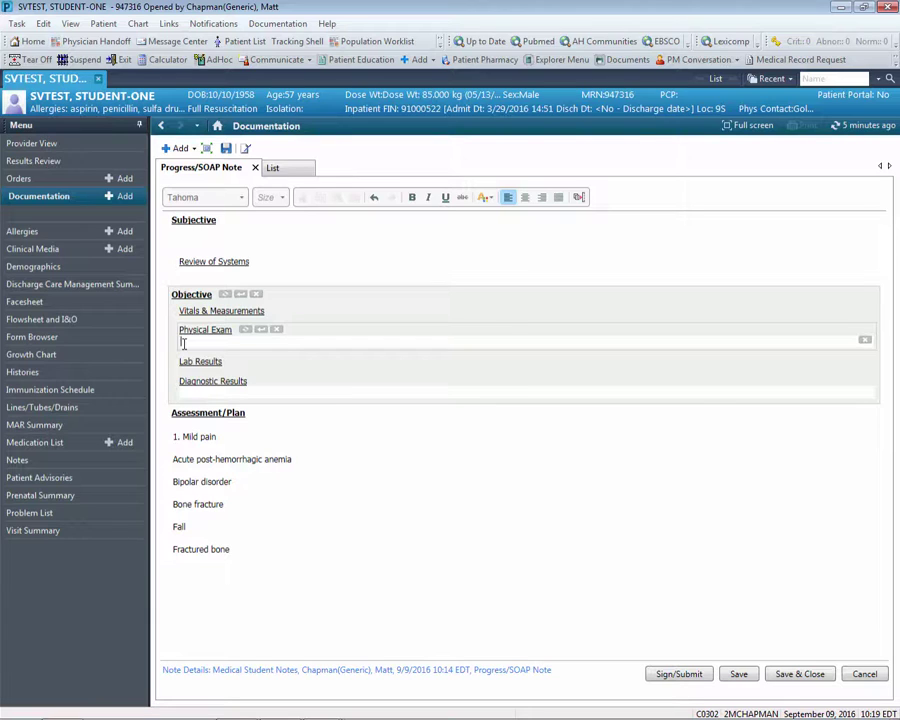
# Insert the .ROS auto-text under Review of Systems in the note
pyautogui.click(192, 272)
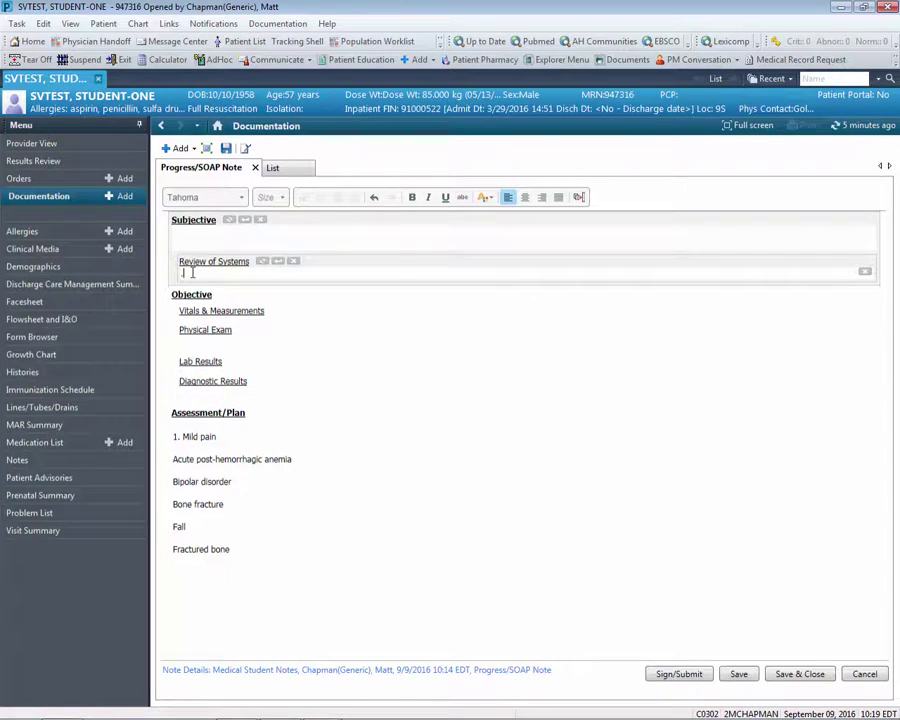
pyautogui.write('.')
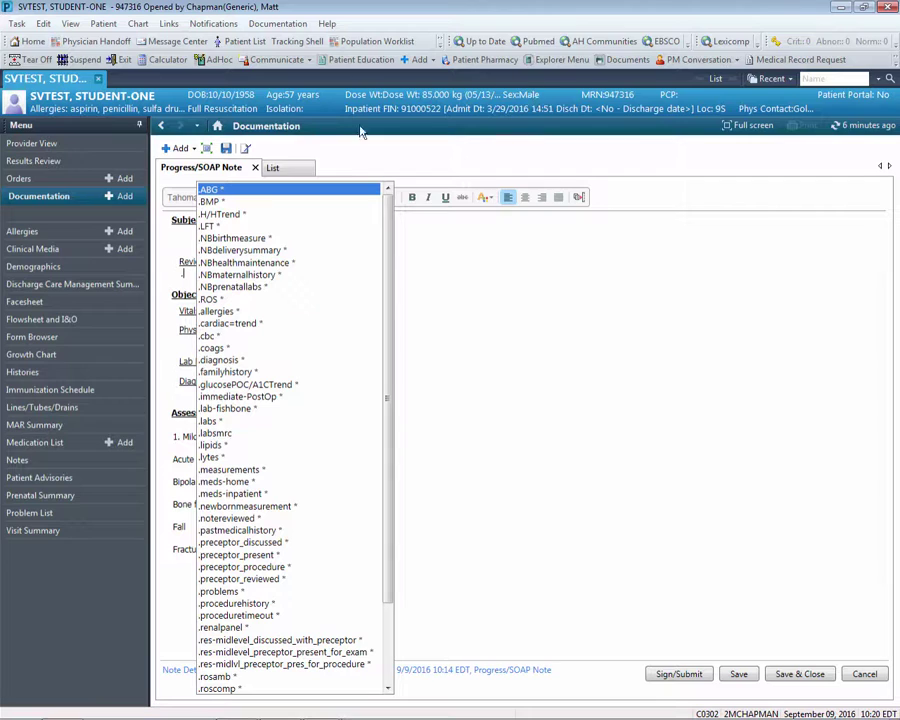
pyautogui.doubleClick(210, 300)
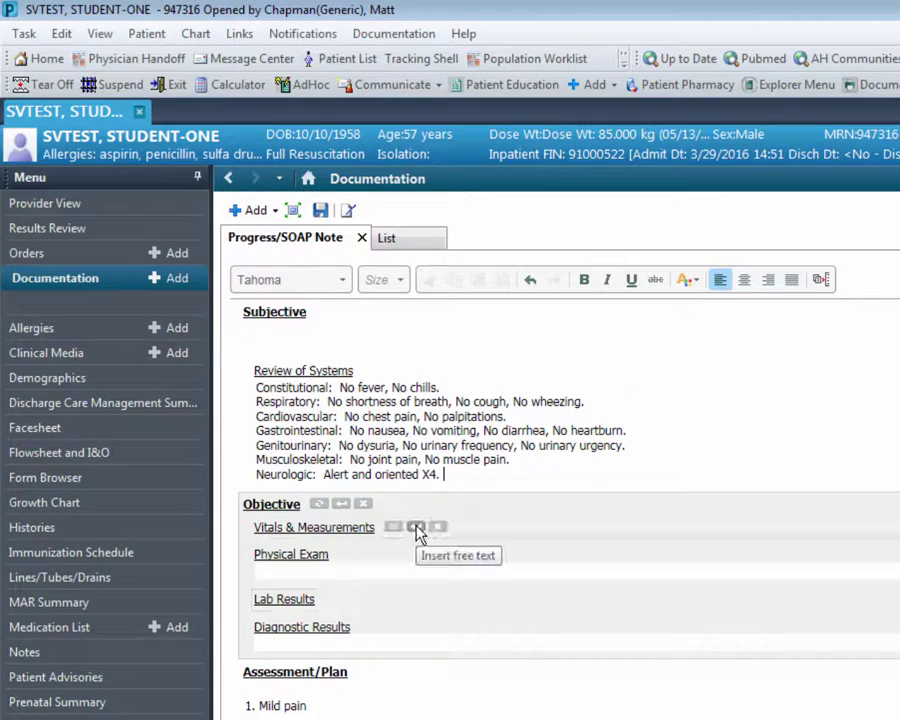
# Add free text under Vitals & Measurements and fill it with the .vitals auto-text
pyautogui.click(416, 527)
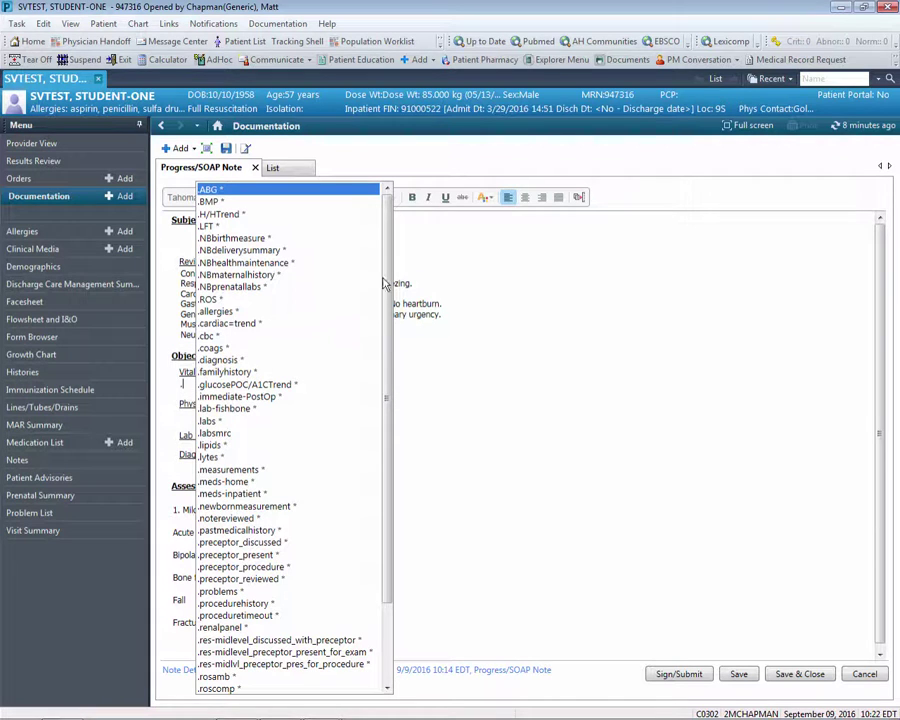
pyautogui.scroll(-3, 388, 290)
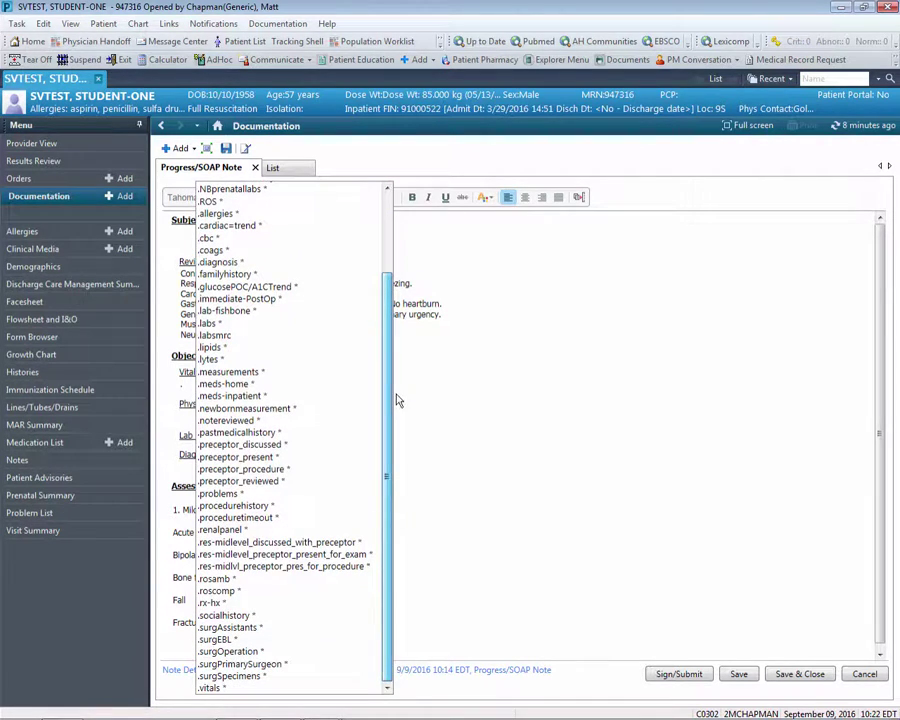
pyautogui.click(211, 688)
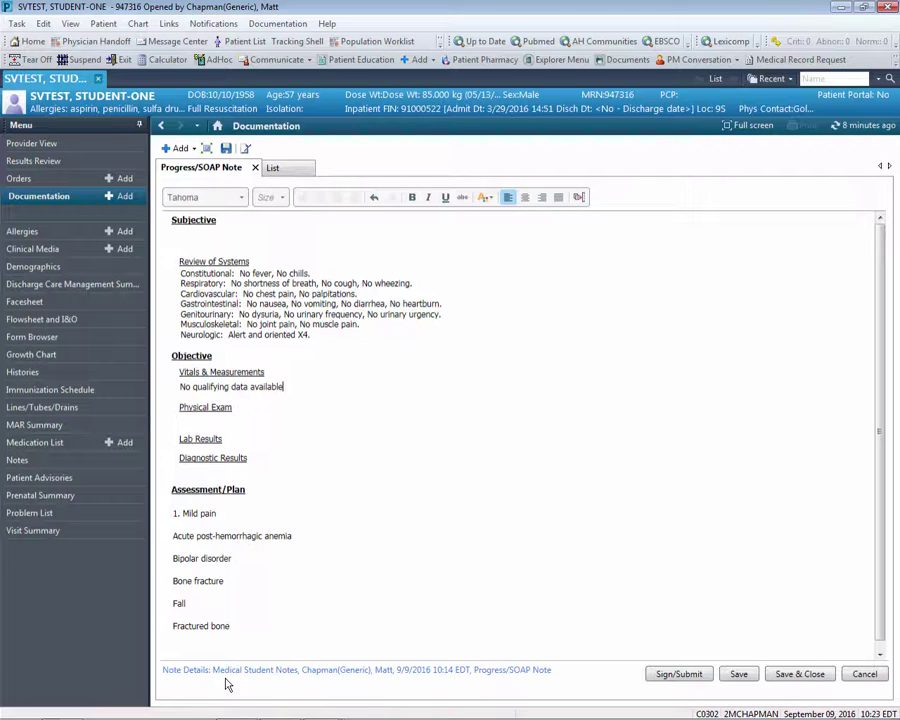
# Delete the word "available" from the end of the Vitals & Measurements text
pyautogui.click(293, 386)
pyautogui.press('BackSpace')
pyautogui.press('BackSpace')
pyautogui.press('BackSpace')
pyautogui.press('BackSpace')
pyautogui.press('BackSpace')
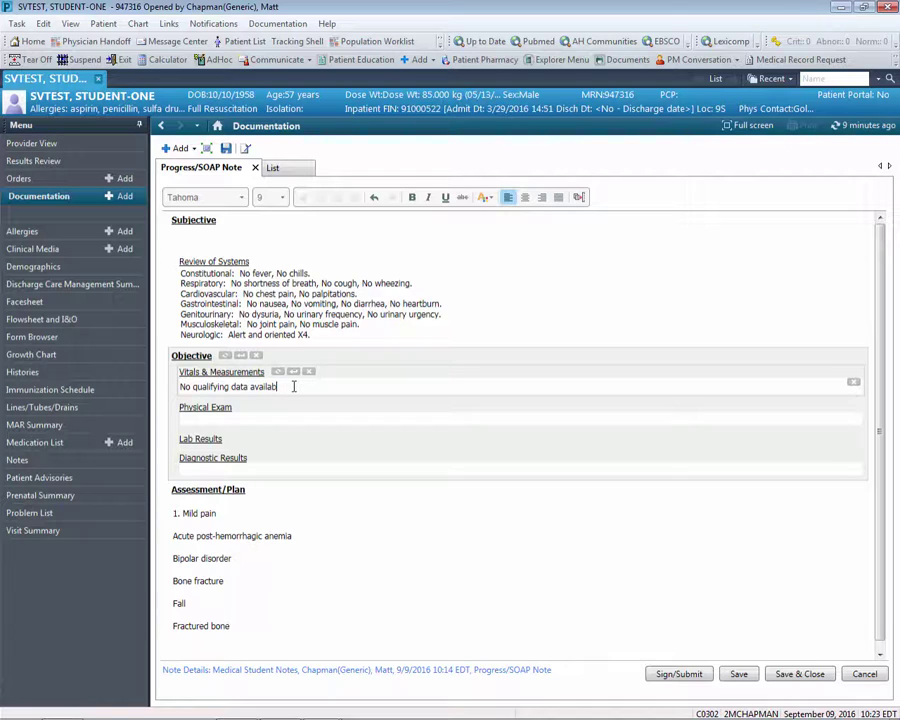
pyautogui.press('BackSpace')
pyautogui.press('BackSpace')
pyautogui.press('BackSpace')
pyautogui.press('BackSpace')
pyautogui.press('BackSpace')
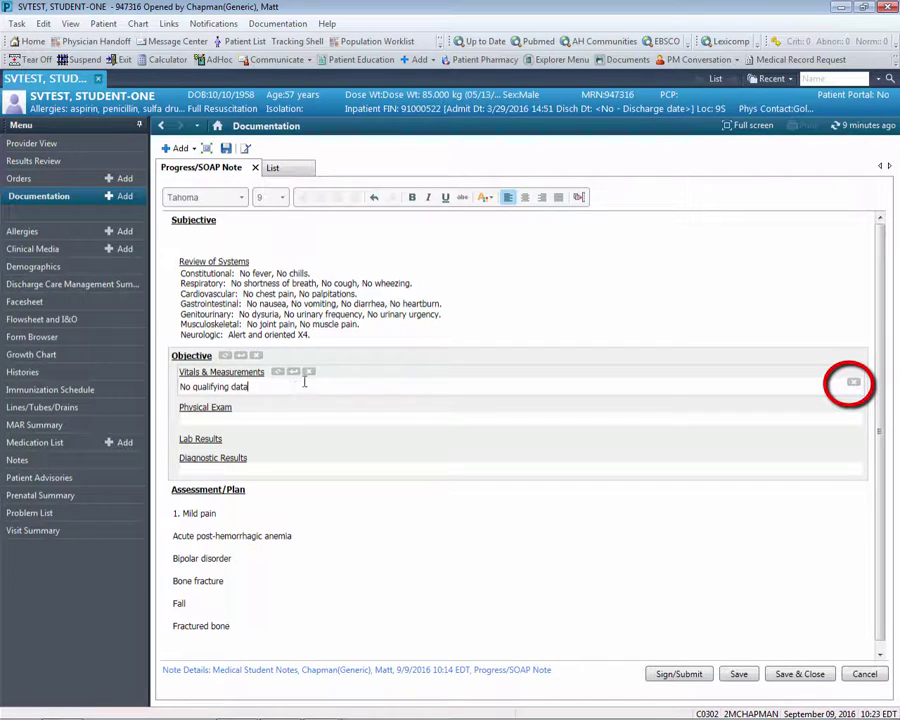
# Remove the whole free text entry under Vitals & Measurements, and undo the removal
pyautogui.click(855, 384)
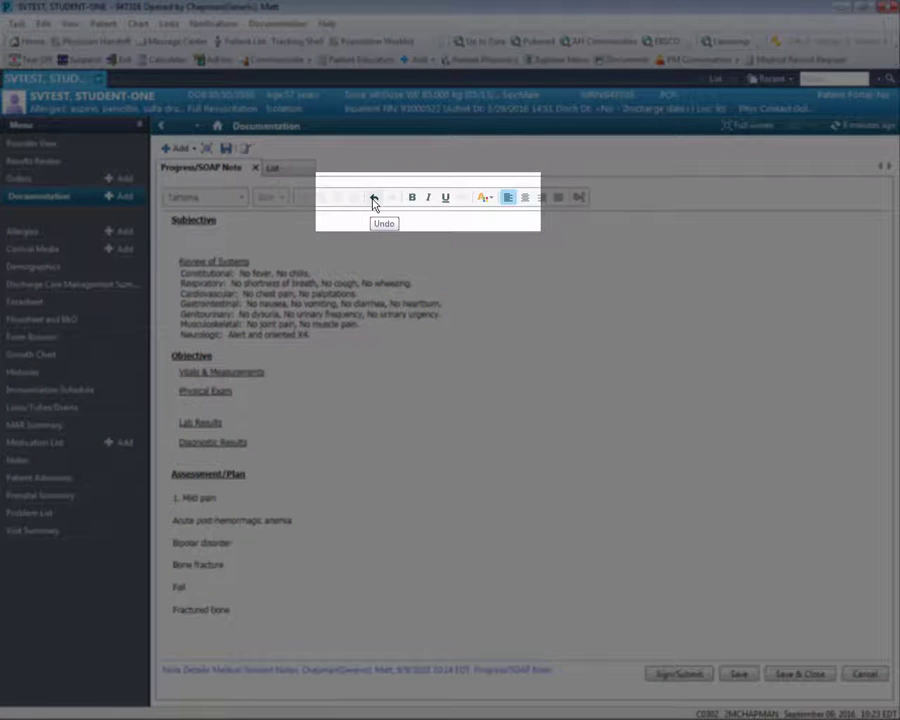
pyautogui.click(374, 199)
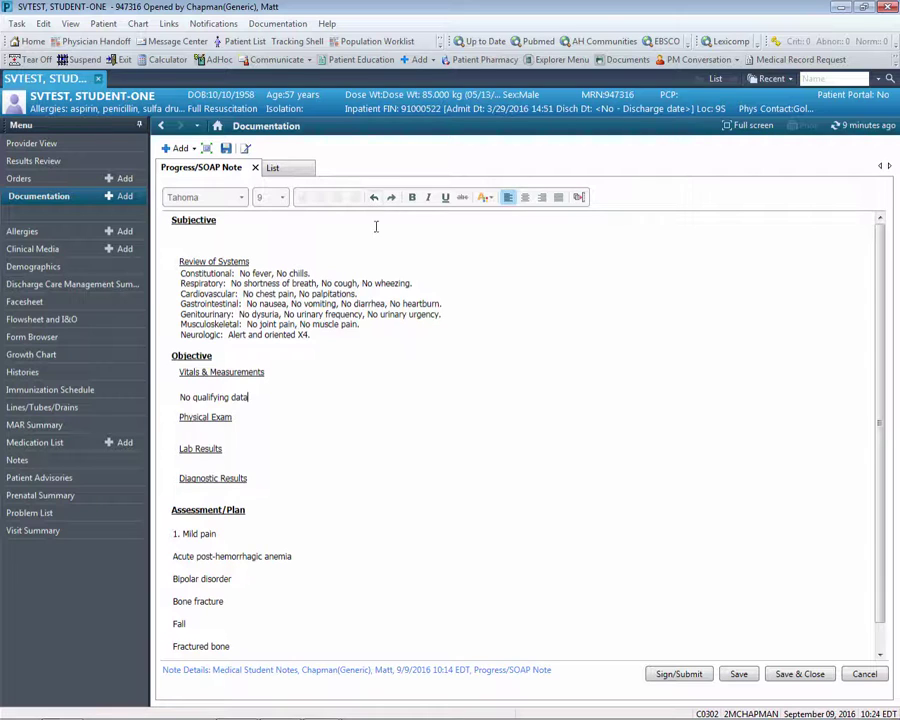
# Save the note as type Medical Student Notes with the title Progress/SOAP Note, and place the cursor under Physical Exam
pyautogui.click(738, 675)
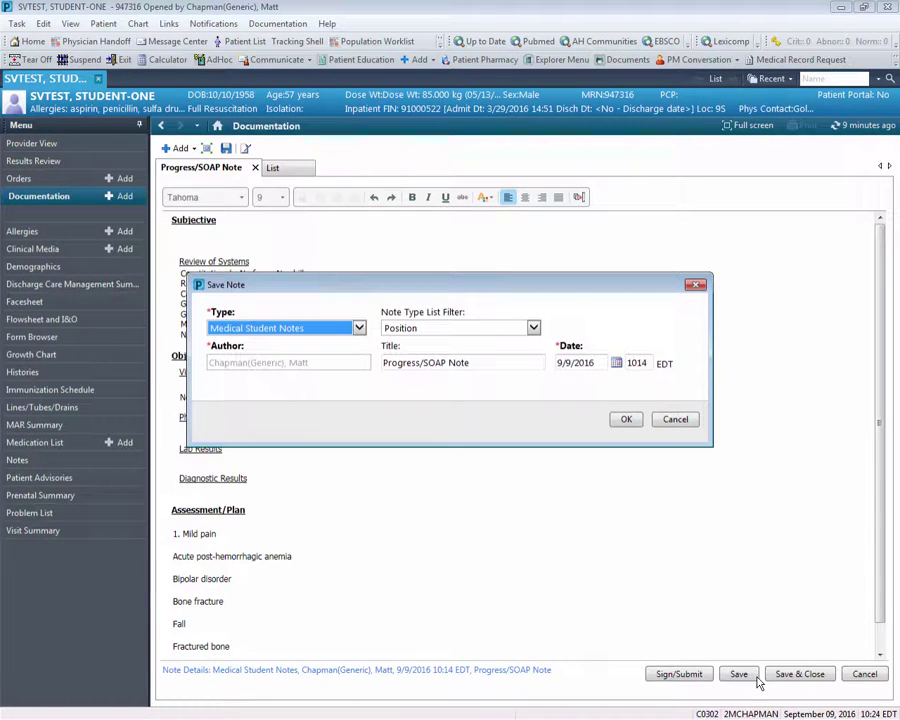
pyautogui.click(626, 420)
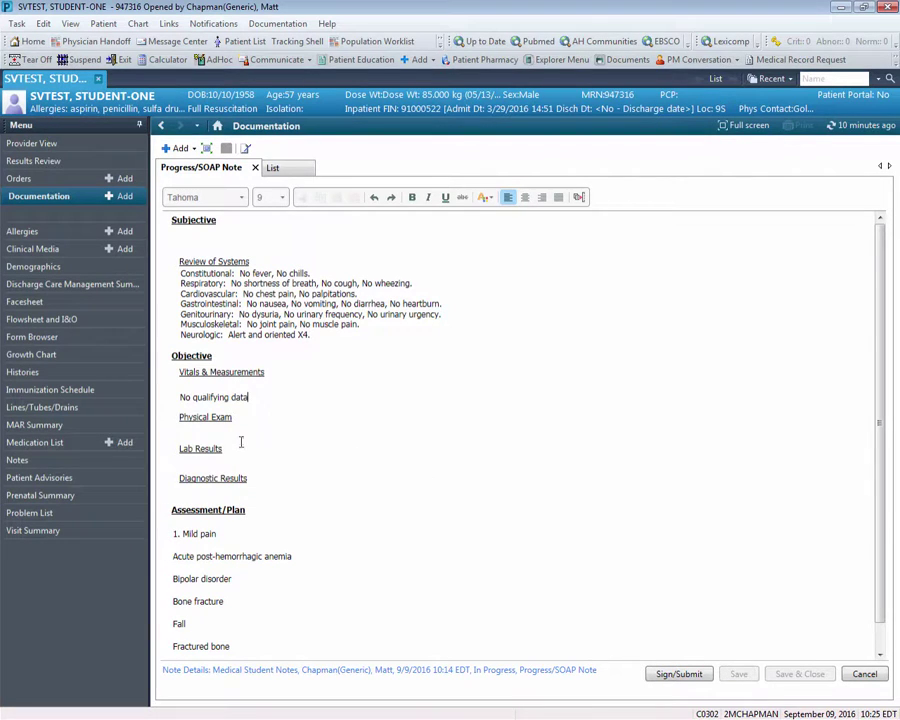
pyautogui.click(191, 429)
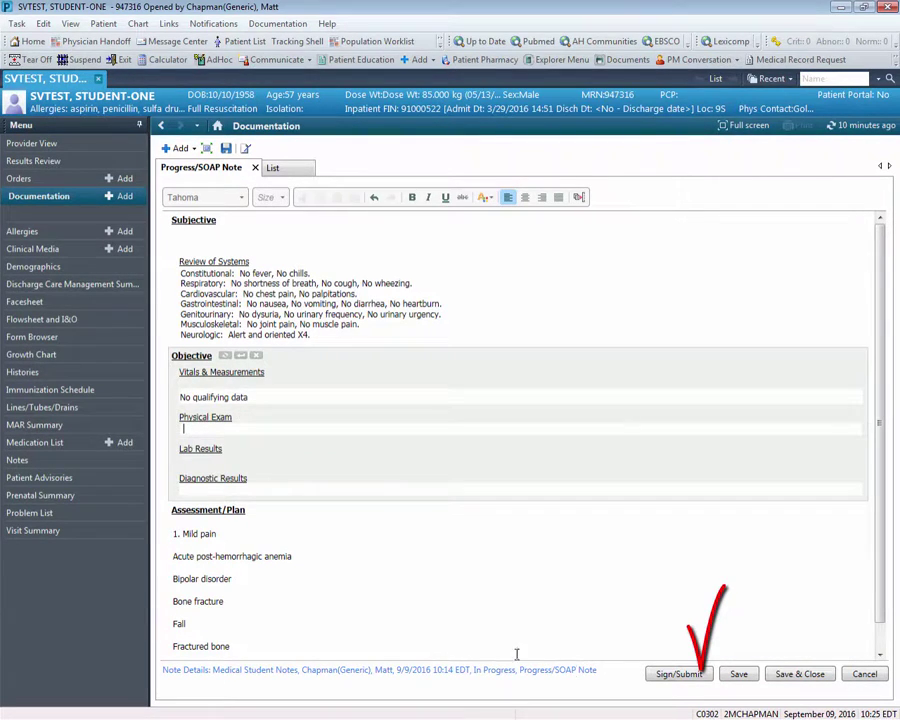
# Start signing and submitting the note, search providers by last name "user", and add the Test 29 hospitalist account as signing recipient
pyautogui.click(680, 674)
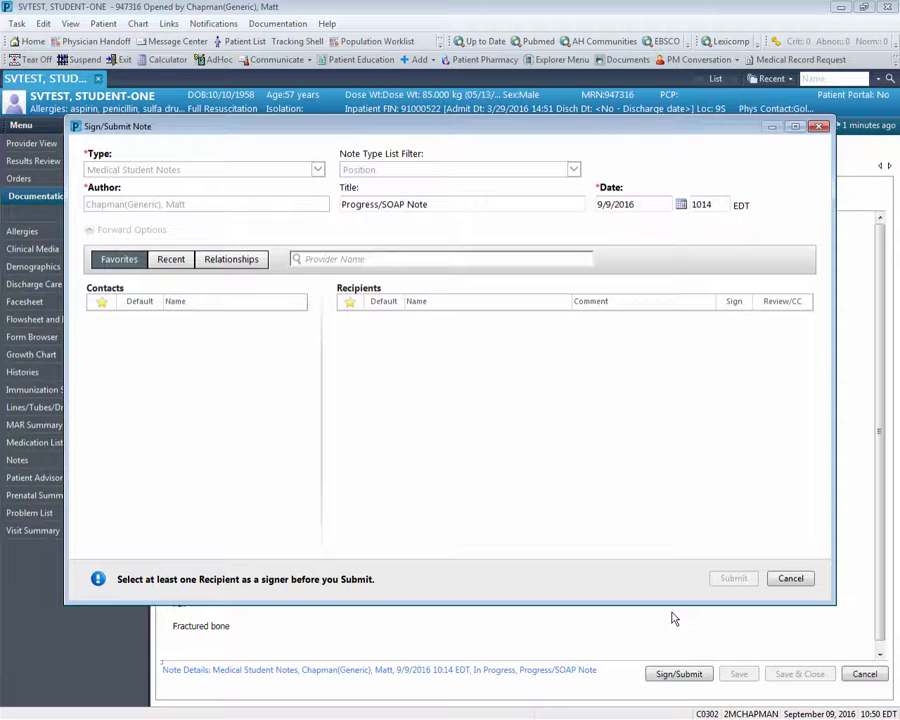
pyautogui.click(350, 257)
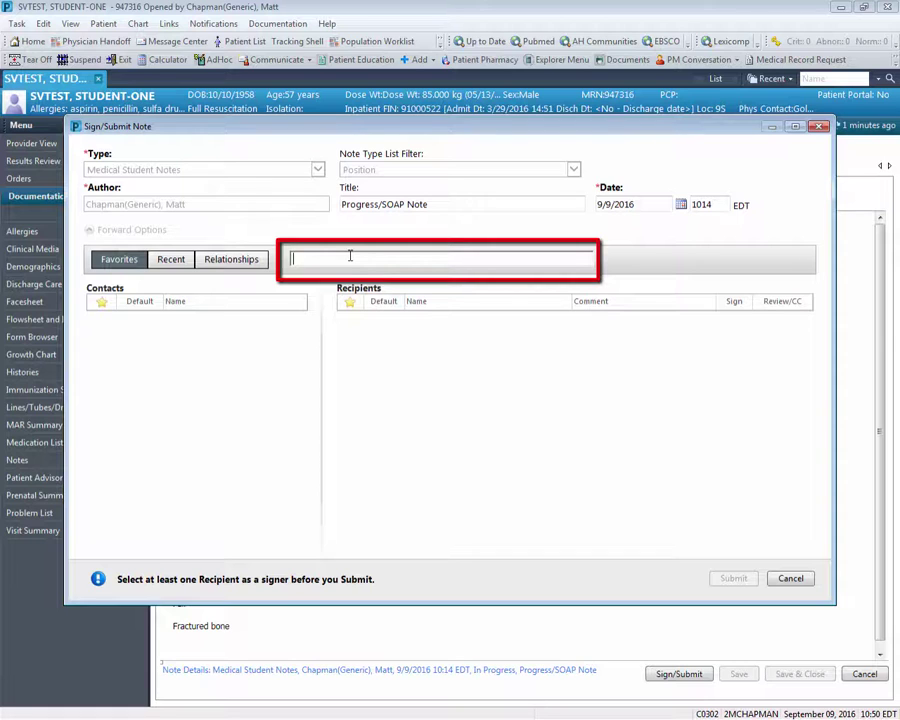
pyautogui.write('user')
pyautogui.press('Return')
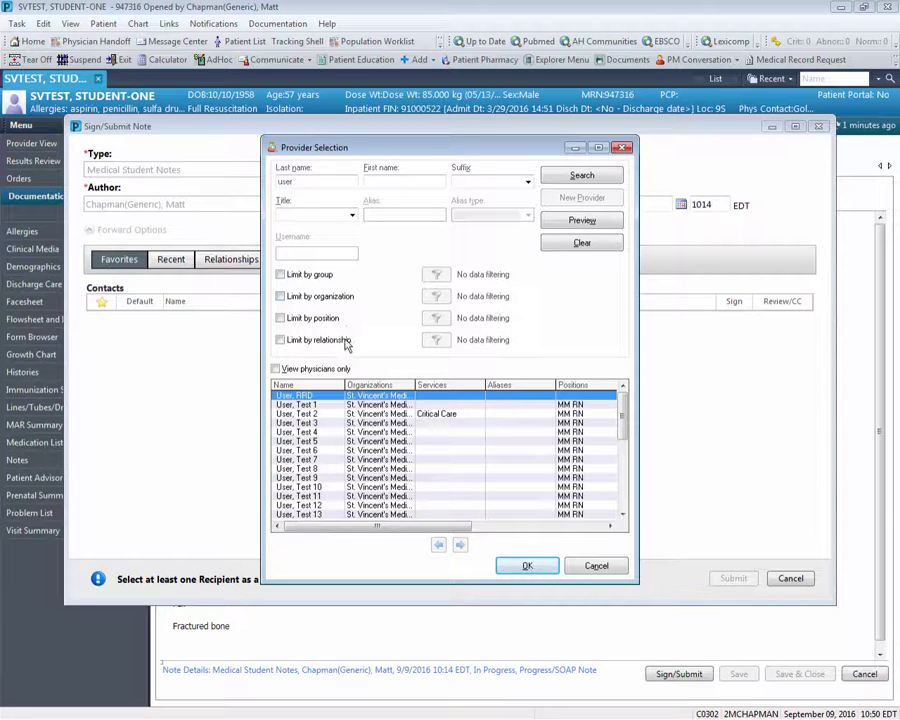
pyautogui.click(623, 516)
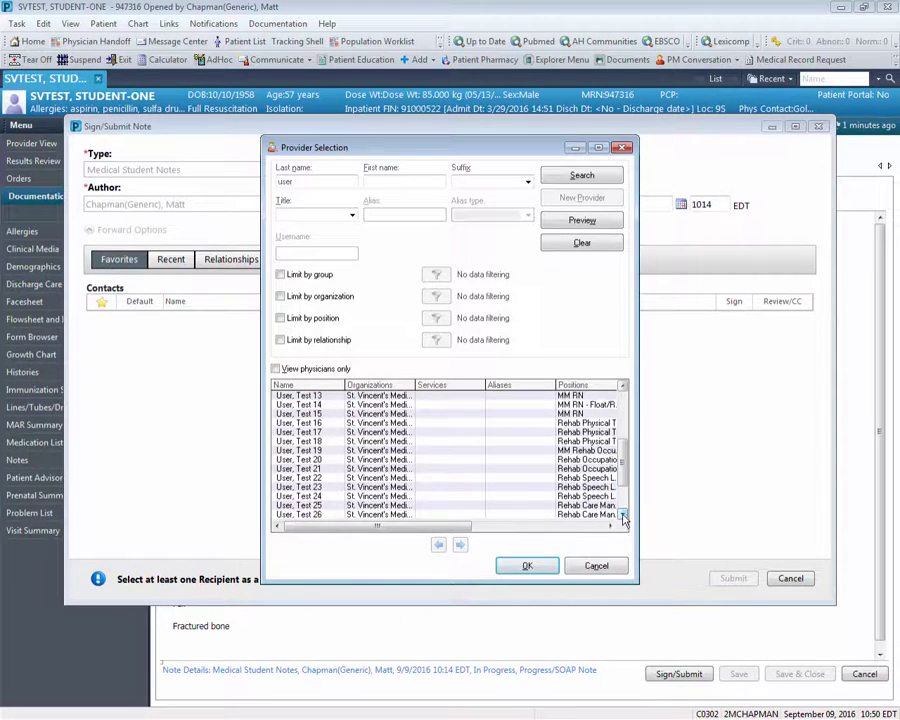
pyautogui.click(623, 516)
pyautogui.click(623, 516)
pyautogui.click(623, 516)
pyautogui.click(623, 516)
pyautogui.click(623, 516)
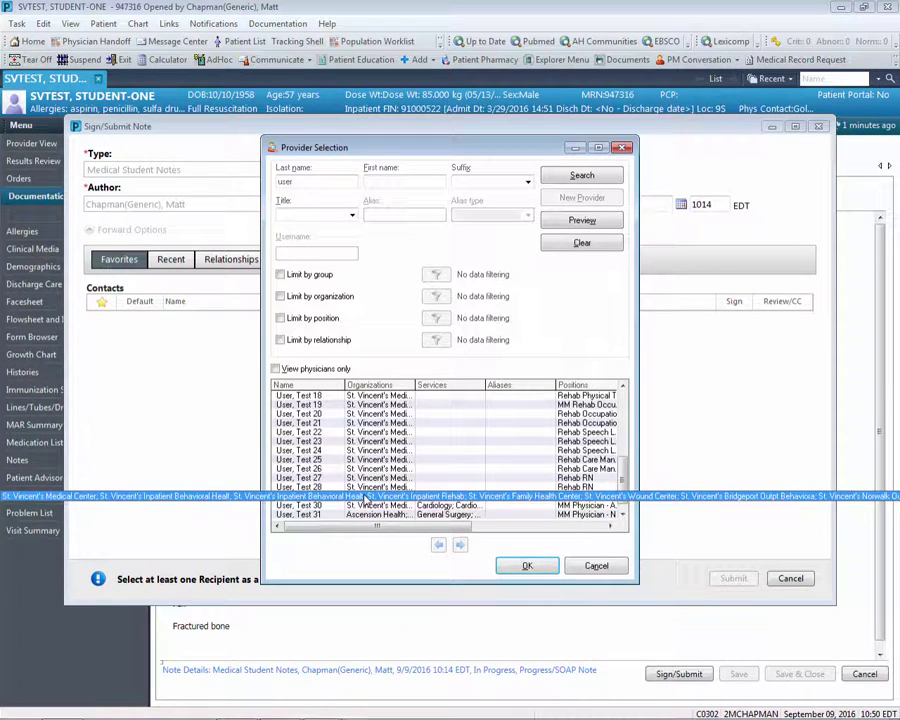
pyautogui.click(367, 497)
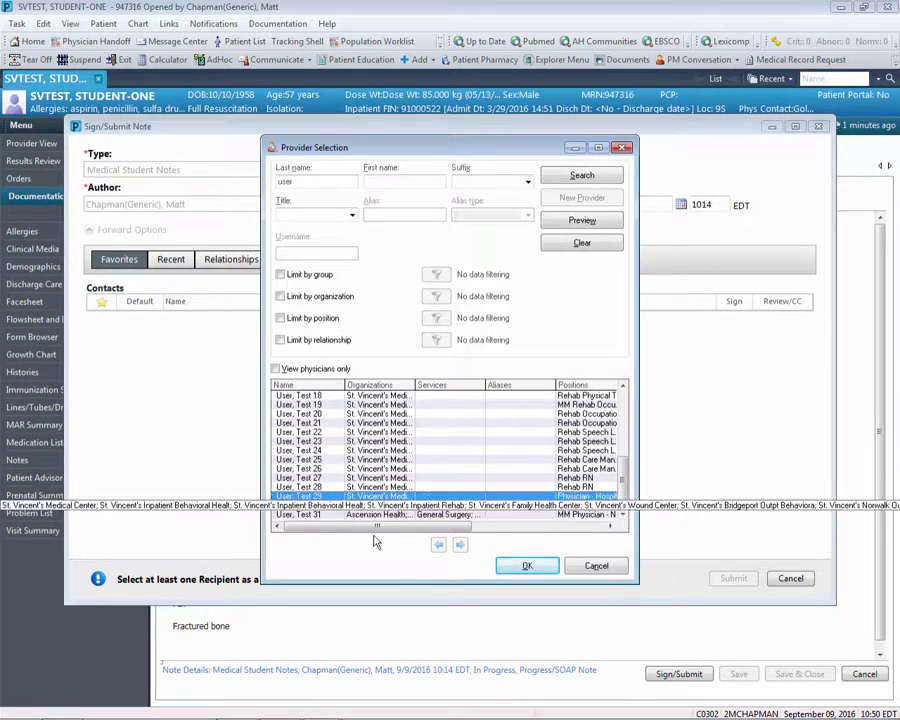
pyautogui.click(524, 566)
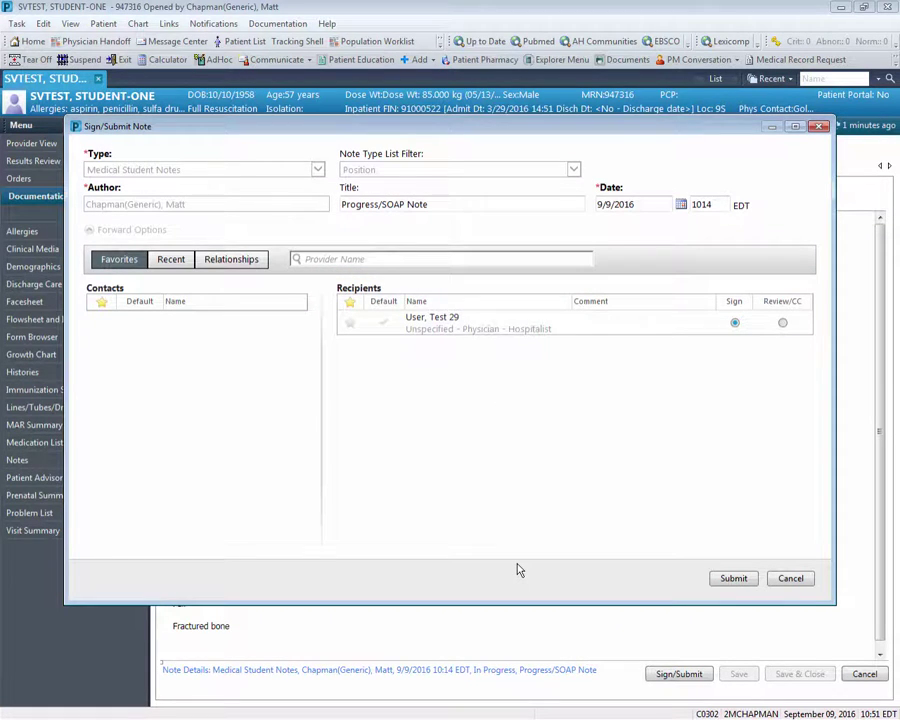
# Mark the hospitalist recipient as a favorite, submit the note for signature, and refresh the documentation list
pyautogui.click(466, 333)
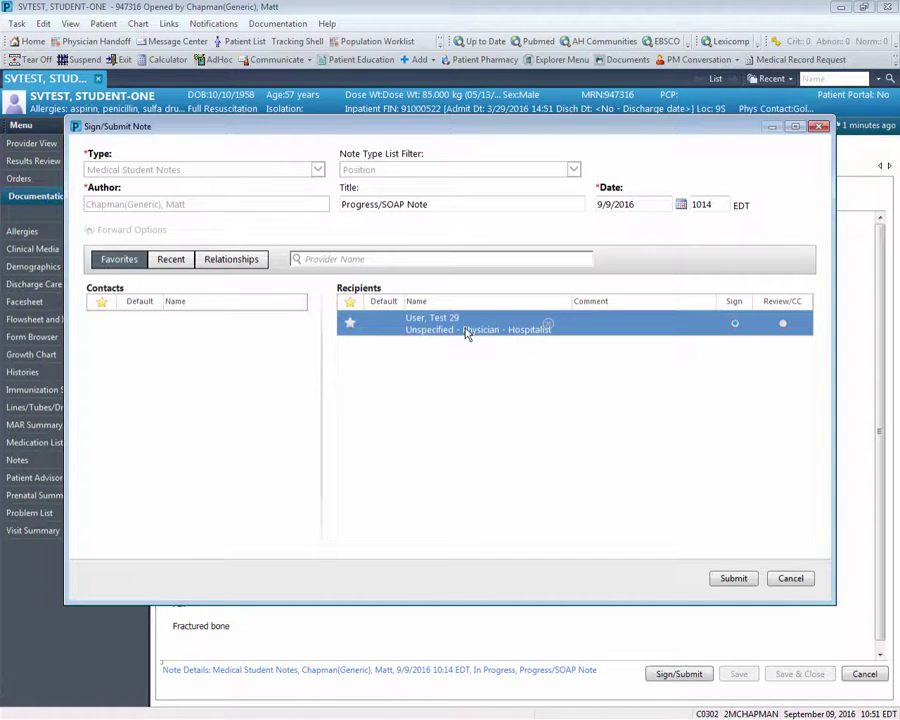
pyautogui.click(350, 324)
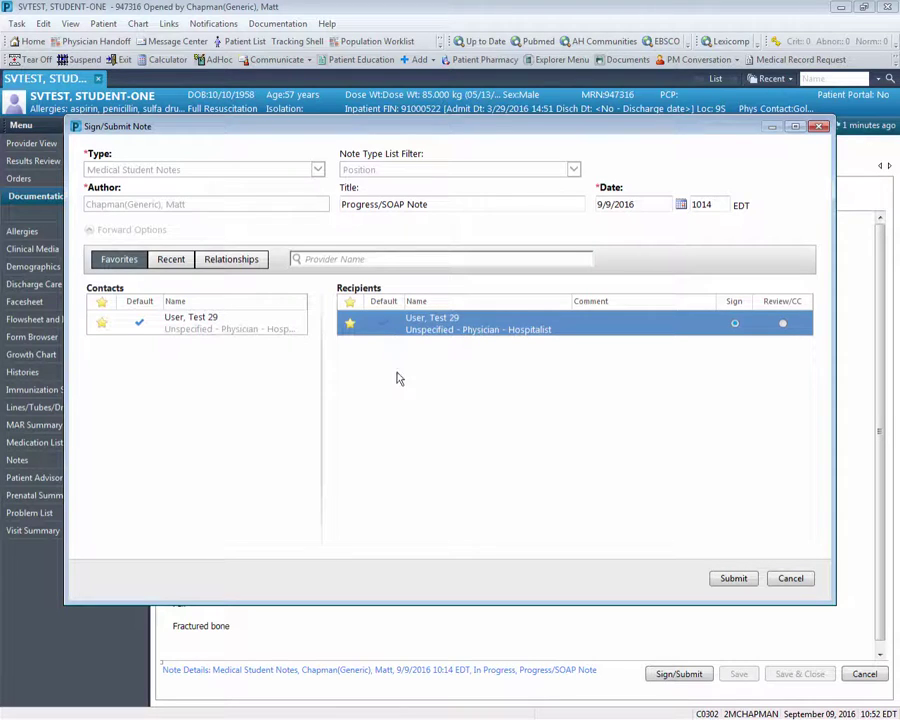
pyautogui.click(734, 580)
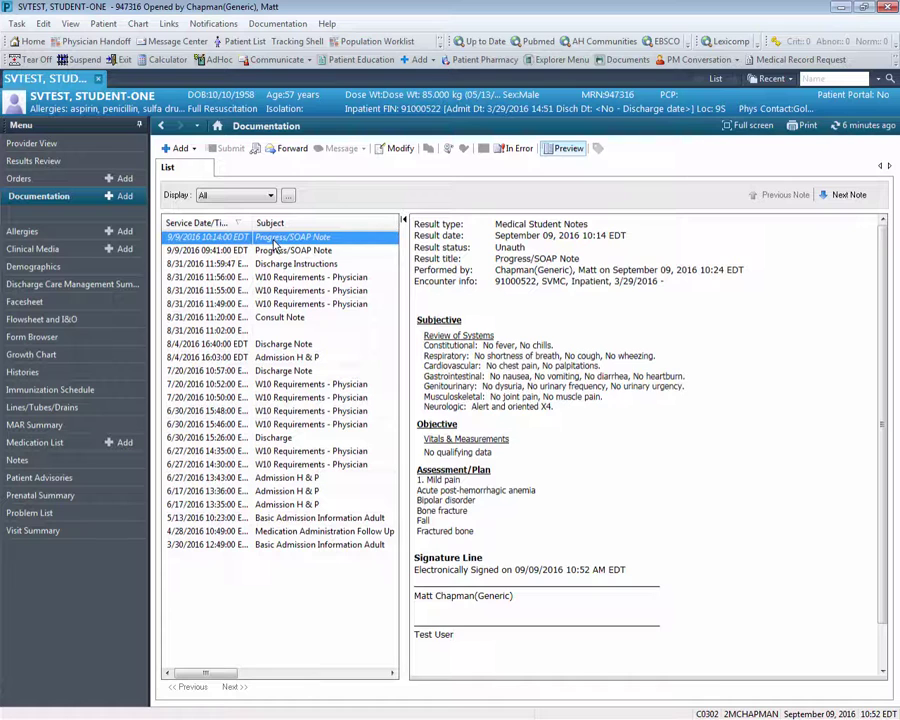
pyautogui.click(870, 126)
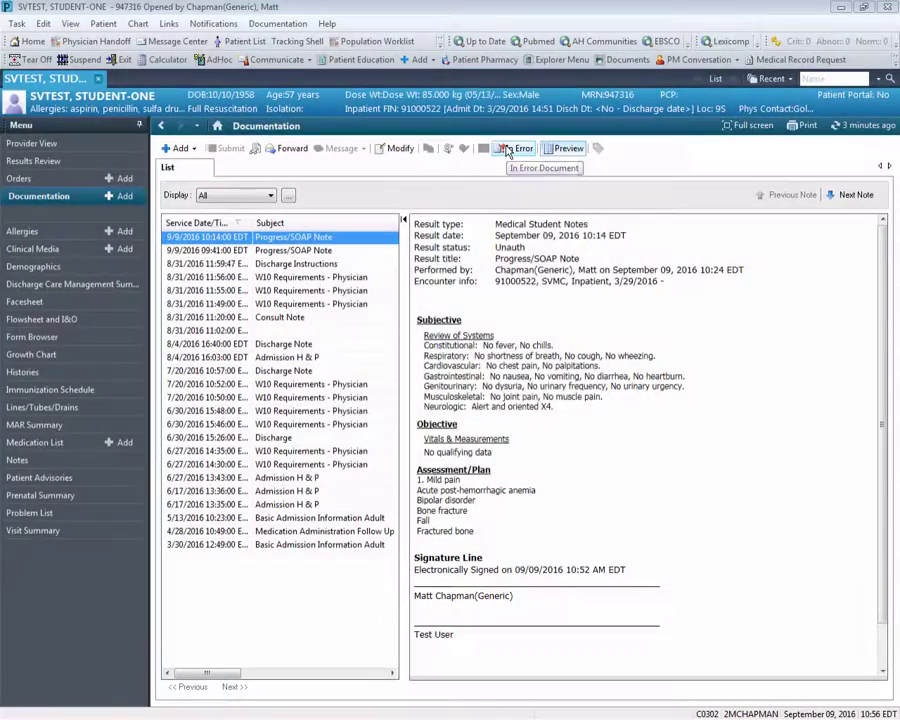
# Mark the submitted Progress/SOAP Note as In Error with the comment "recorded on wrong patient" and continue viewing it
pyautogui.click(508, 150)
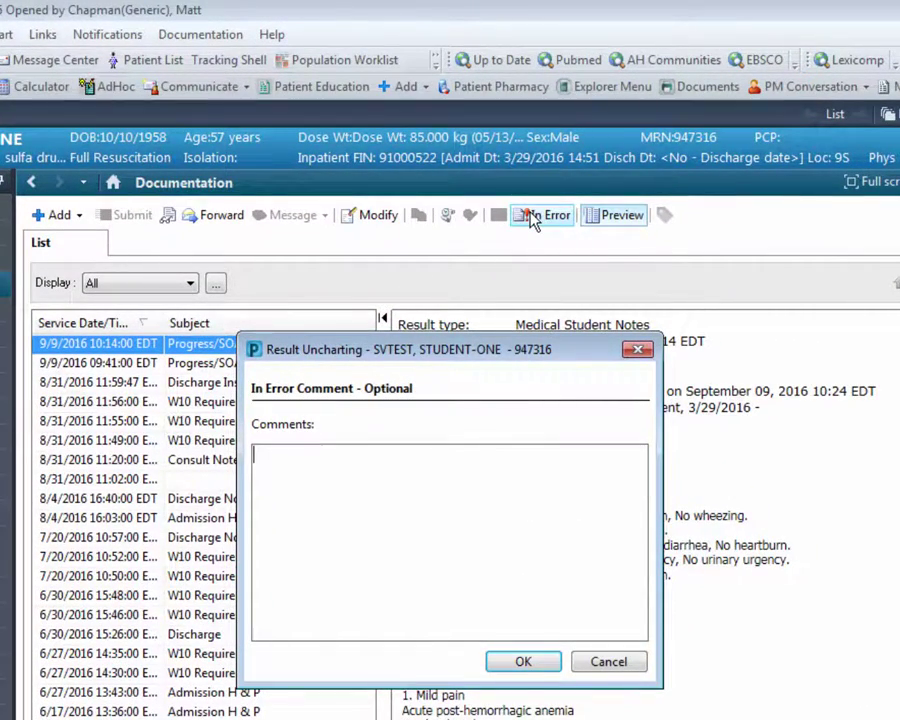
pyautogui.write('recorded on wrong patient')
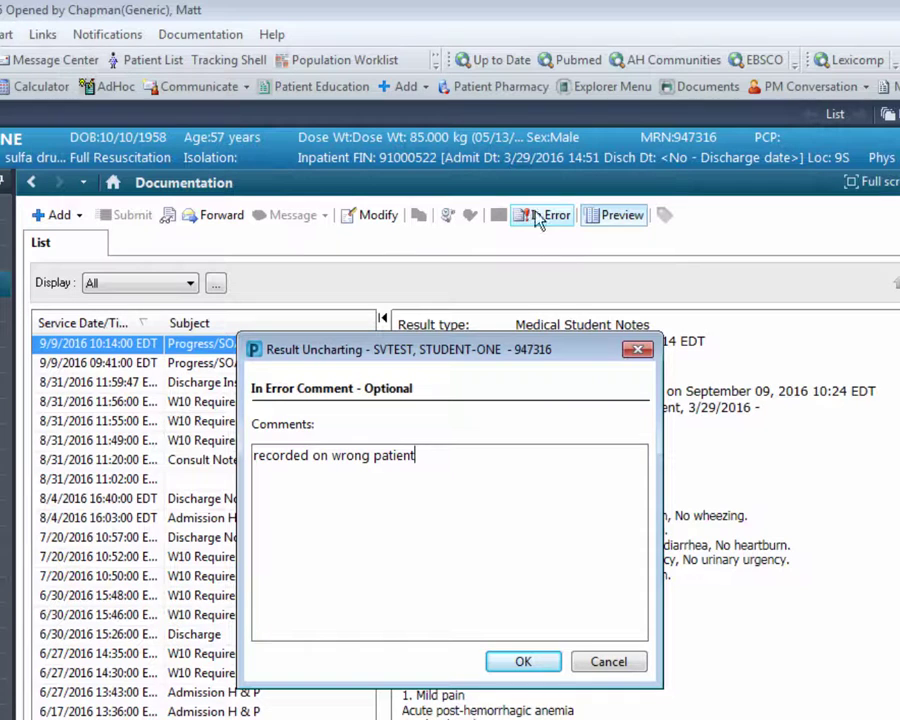
pyautogui.click(523, 661)
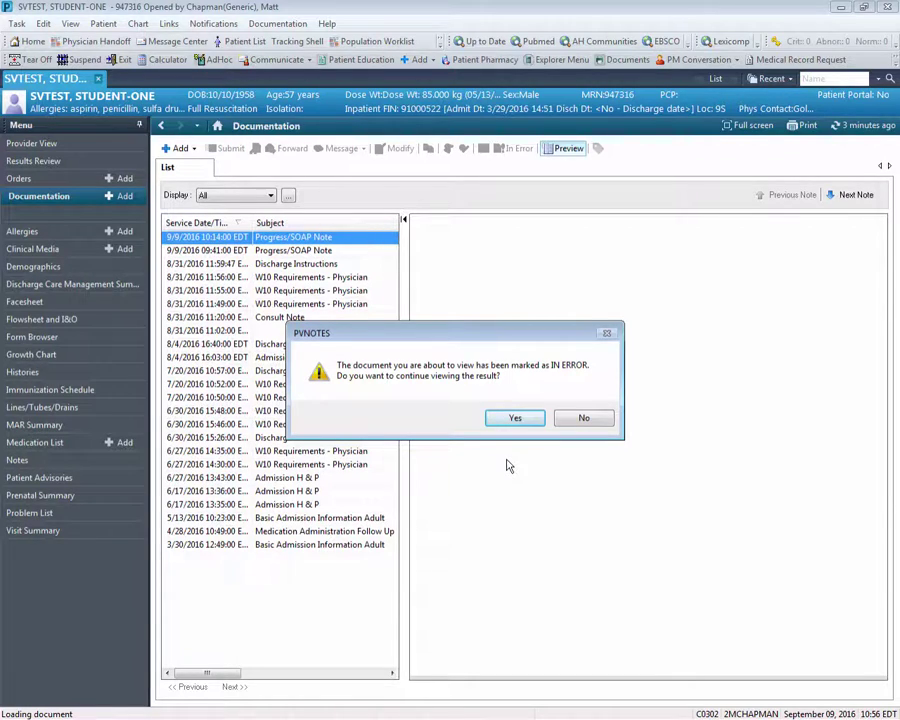
pyautogui.click(515, 419)
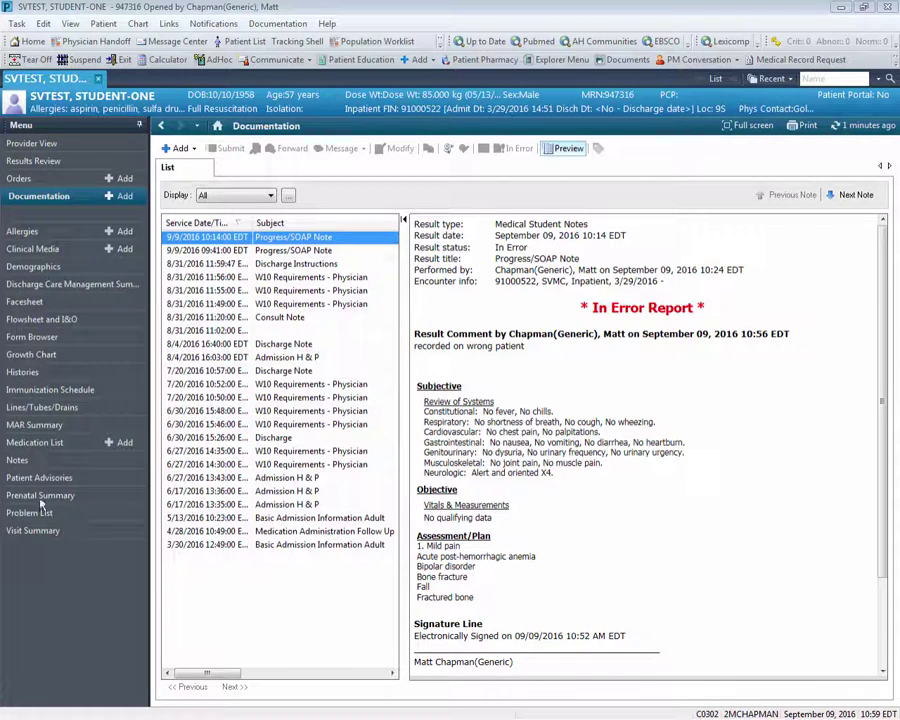
# In the chart's Notes section, turn off filtering of In Error documents and open the Medical Student Notes folder
pyautogui.click(19, 461)
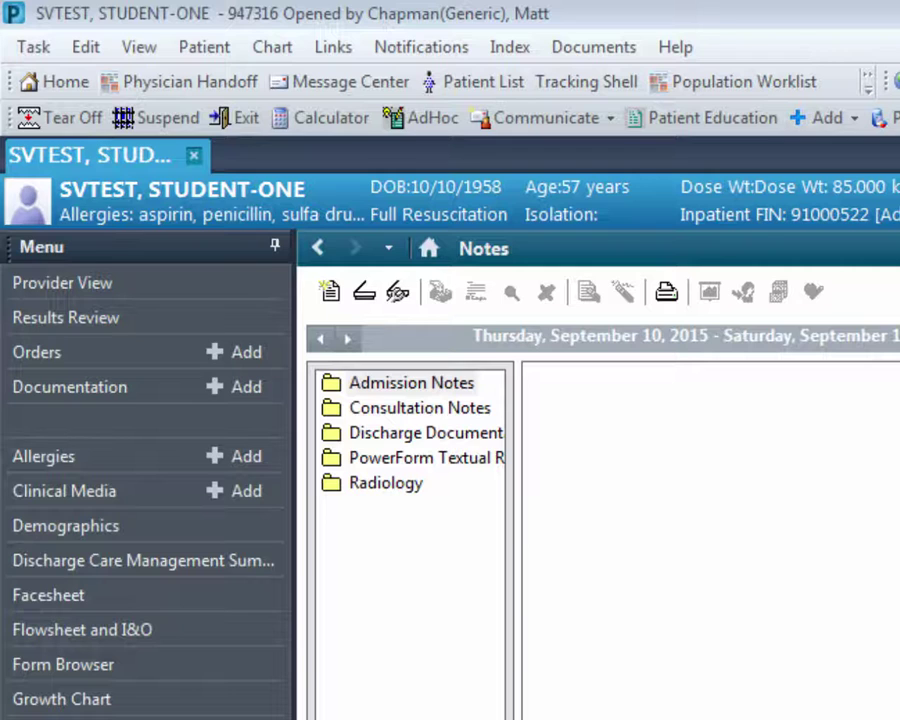
pyautogui.click(626, 47)
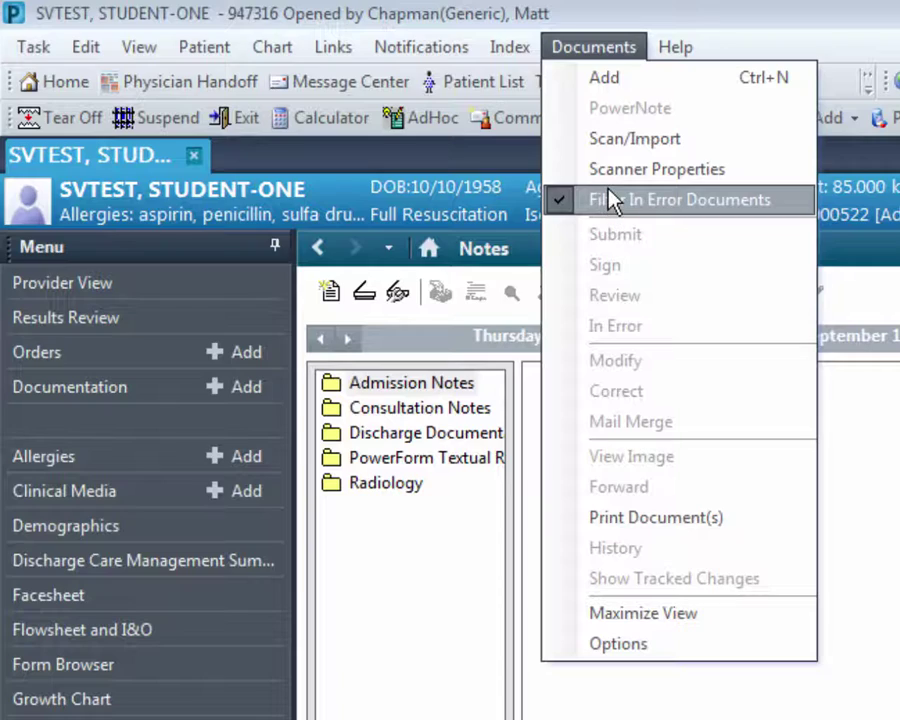
pyautogui.click(612, 215)
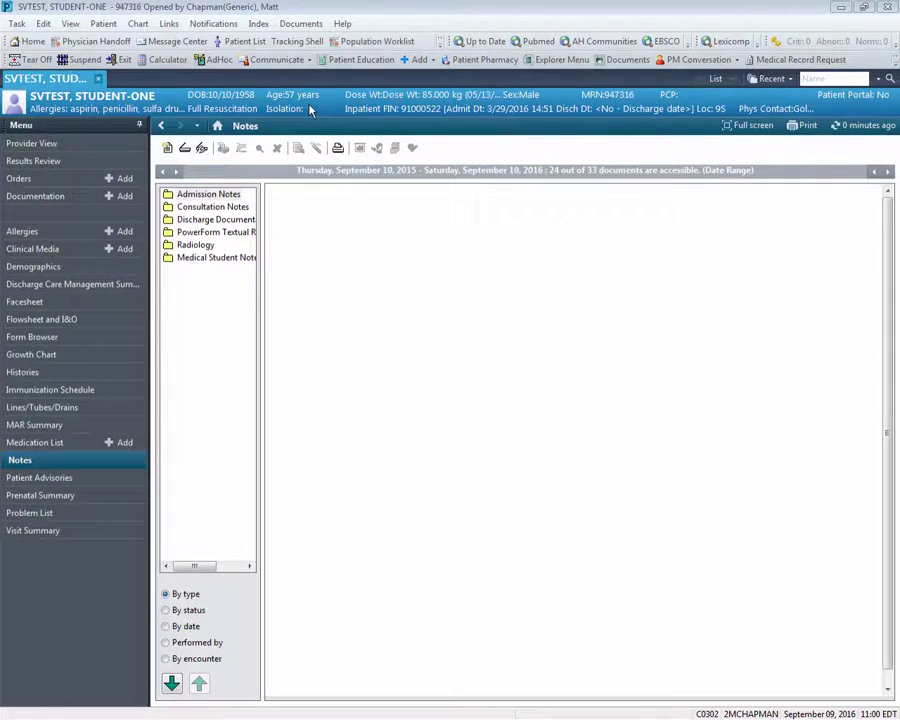
pyautogui.doubleClick(236, 261)
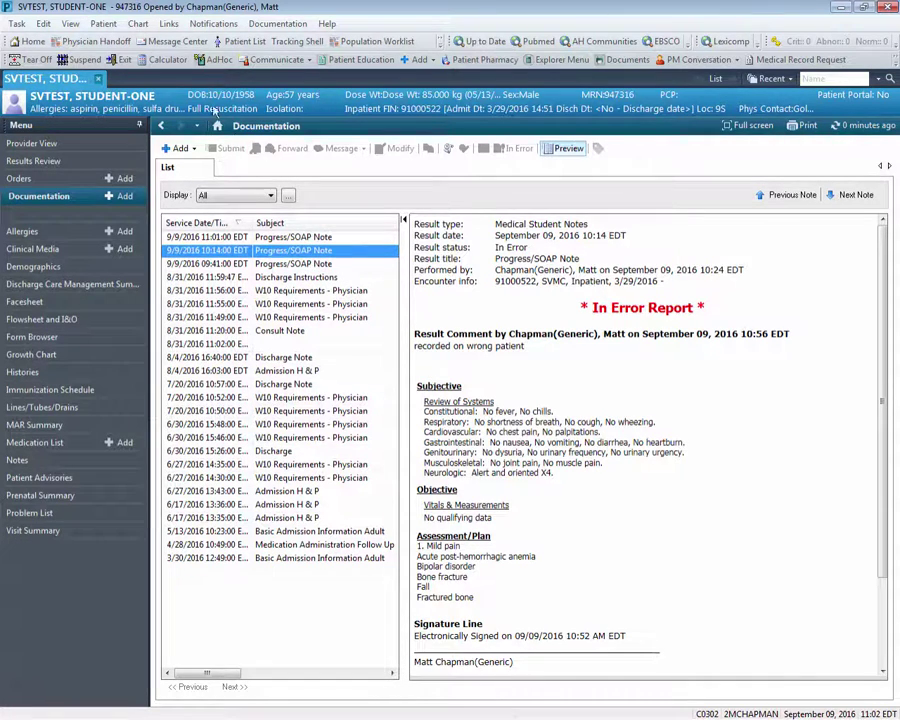
# Refresh the Message Center and open the pending Progress/SOAP Note from Saved Documents
pyautogui.click(172, 44)
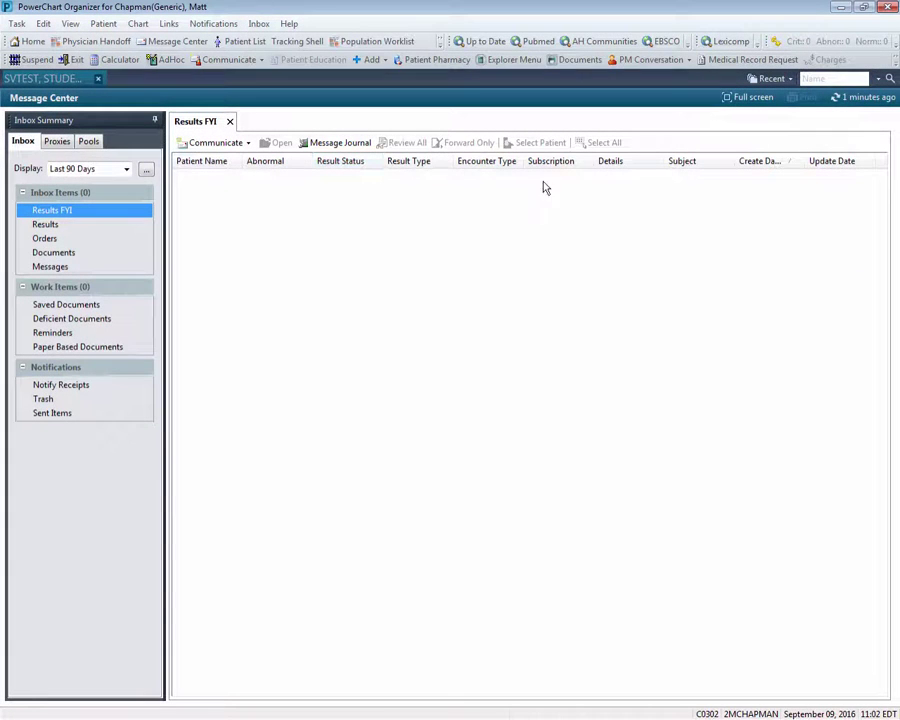
pyautogui.click(863, 99)
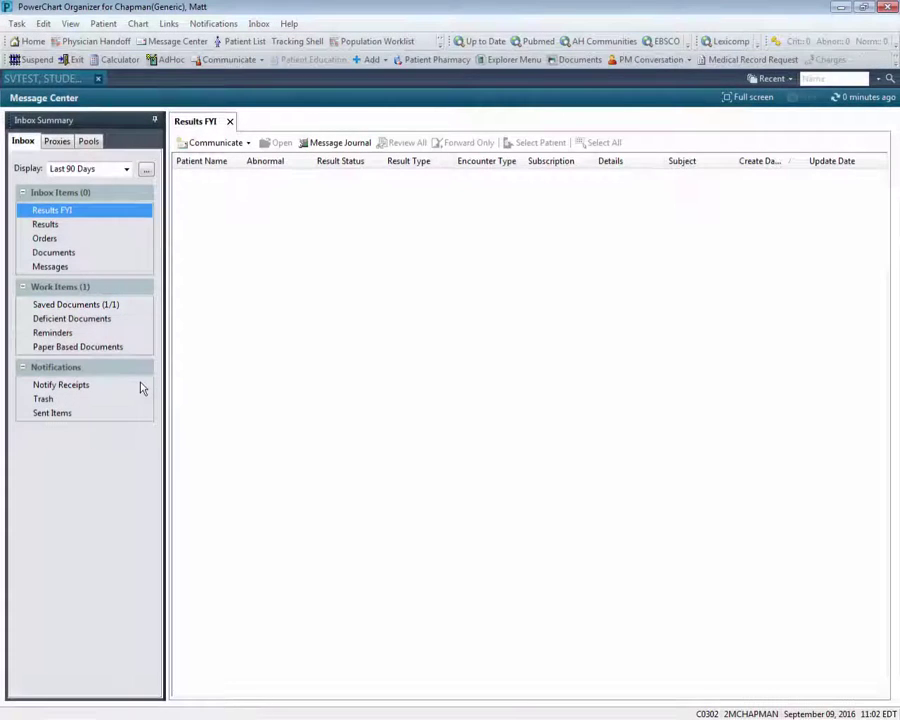
pyautogui.click(54, 308)
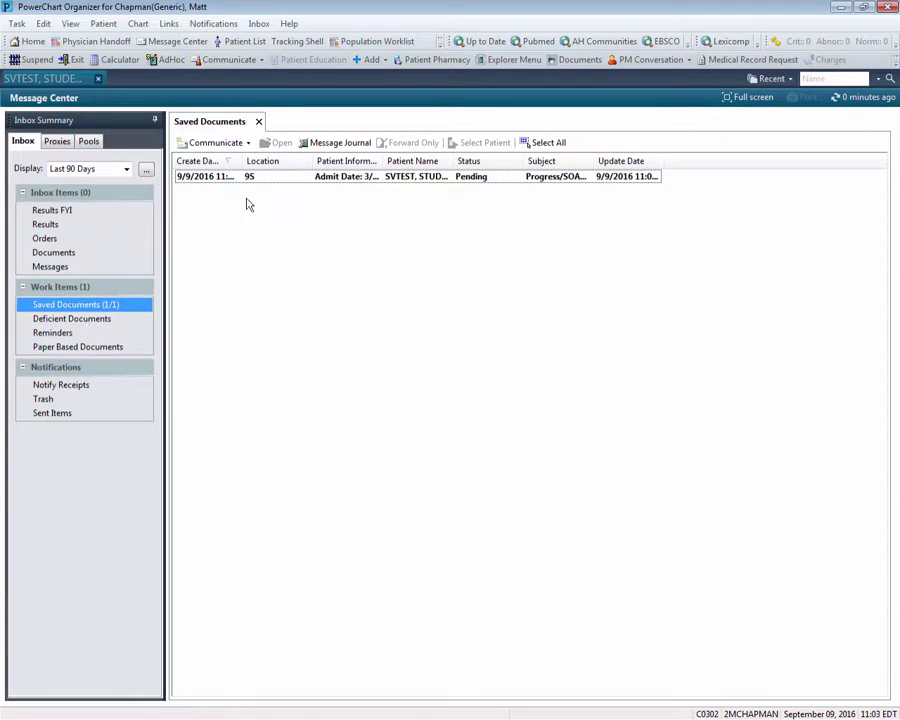
pyautogui.doubleClick(279, 177)
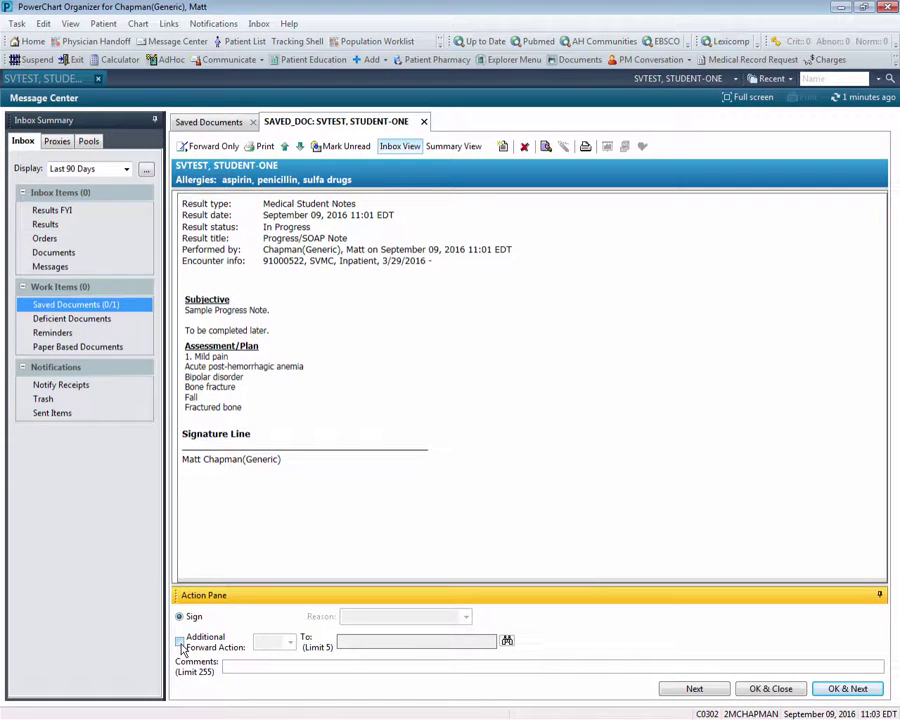
# Enable an additional forward action for the saved note and set it to Review
pyautogui.click(180, 643)
pyautogui.click(289, 643)
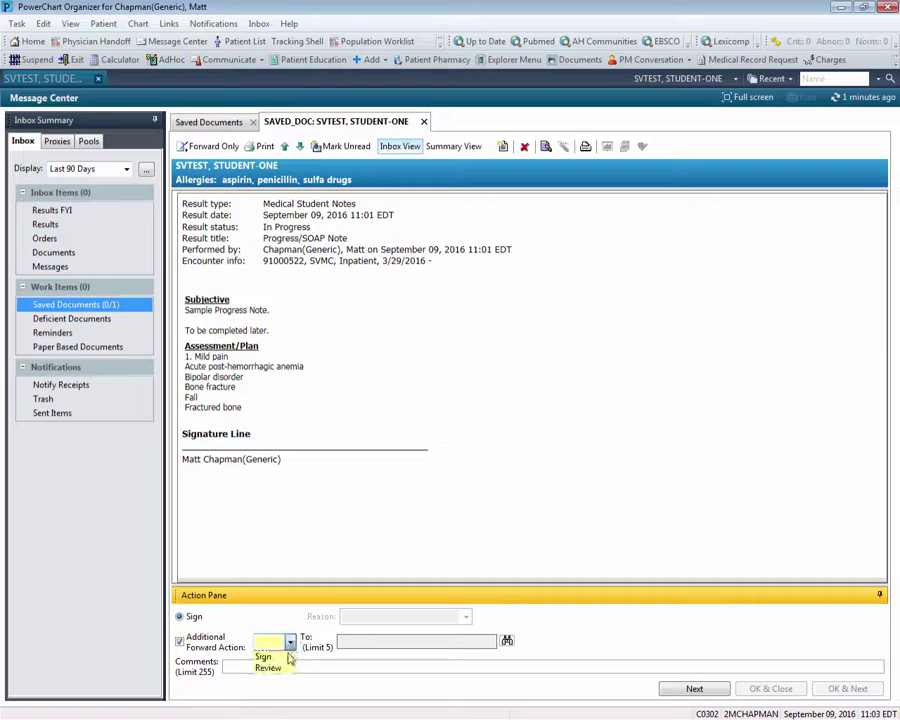
pyautogui.click(279, 667)
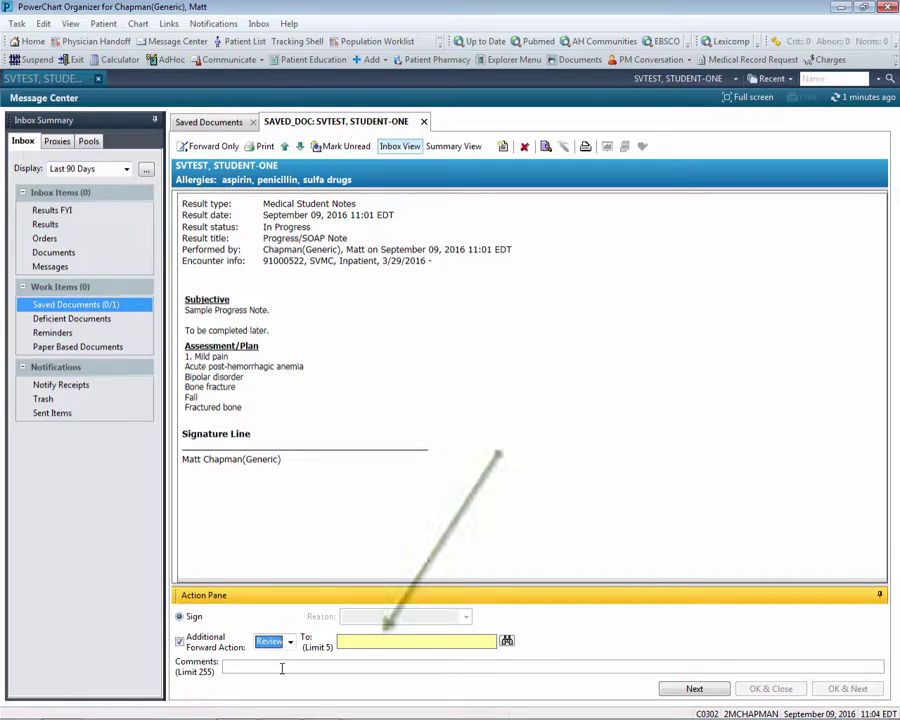
# Search the address book for "user", load more names, and add the Test 32 hospitalist account to the review recipients
pyautogui.click(352, 642)
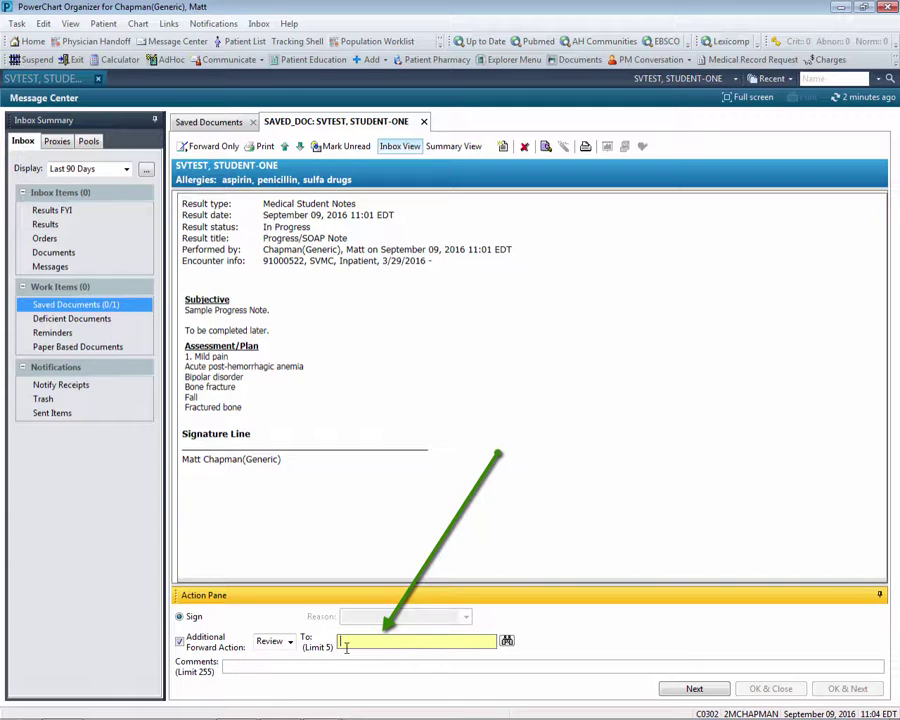
pyautogui.write('user')
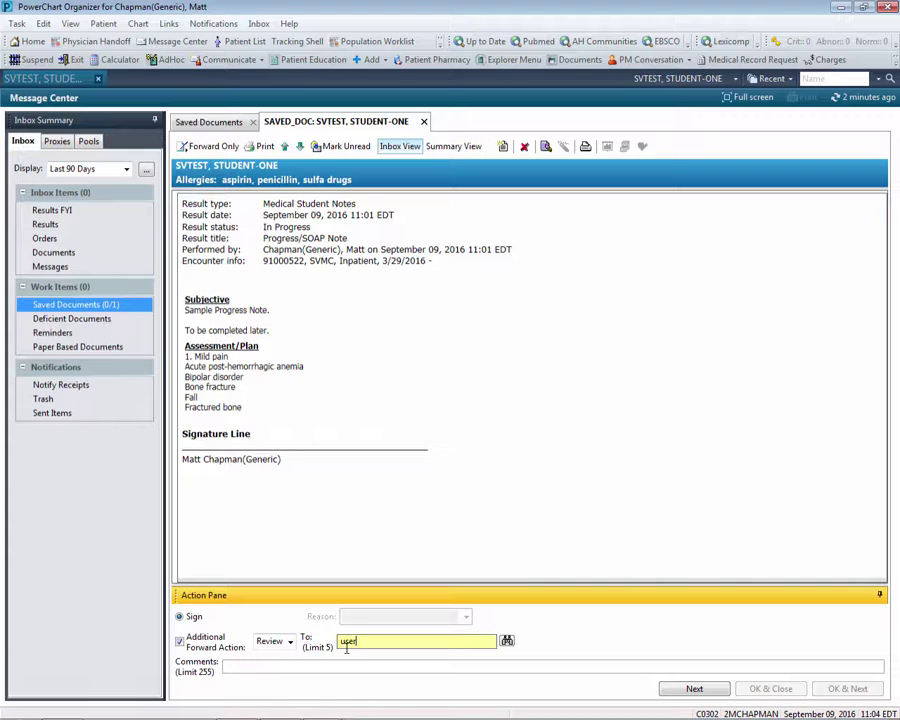
pyautogui.click(507, 641)
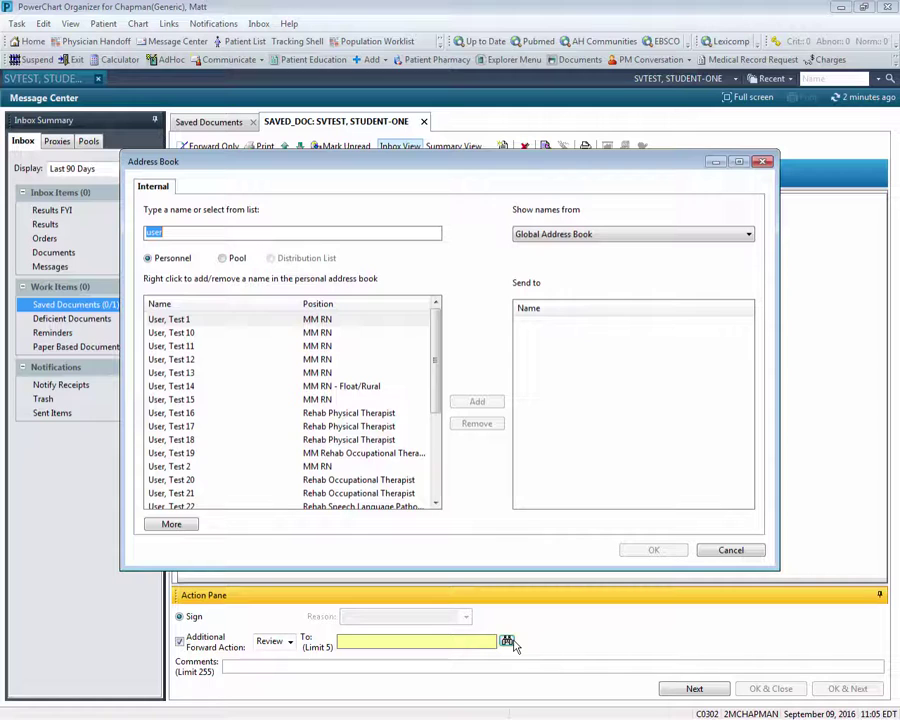
pyautogui.click(436, 503)
pyautogui.click(436, 503)
pyautogui.click(436, 503)
pyautogui.click(436, 503)
pyautogui.click(436, 503)
pyautogui.click(436, 503)
pyautogui.click(436, 503)
pyautogui.click(436, 503)
pyautogui.click(436, 503)
pyautogui.click(436, 503)
pyautogui.click(436, 503)
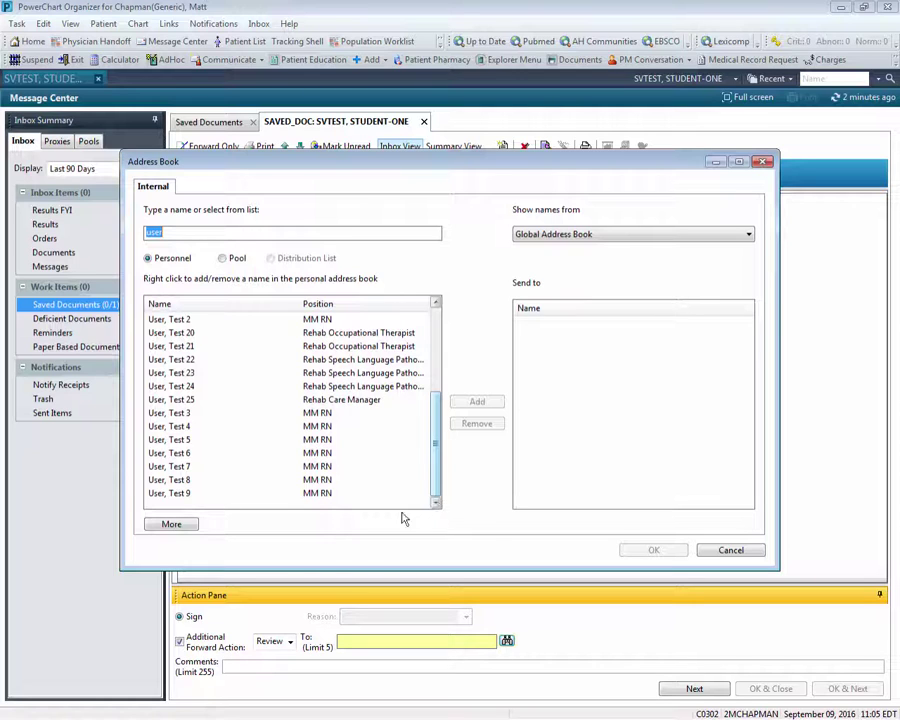
pyautogui.click(171, 525)
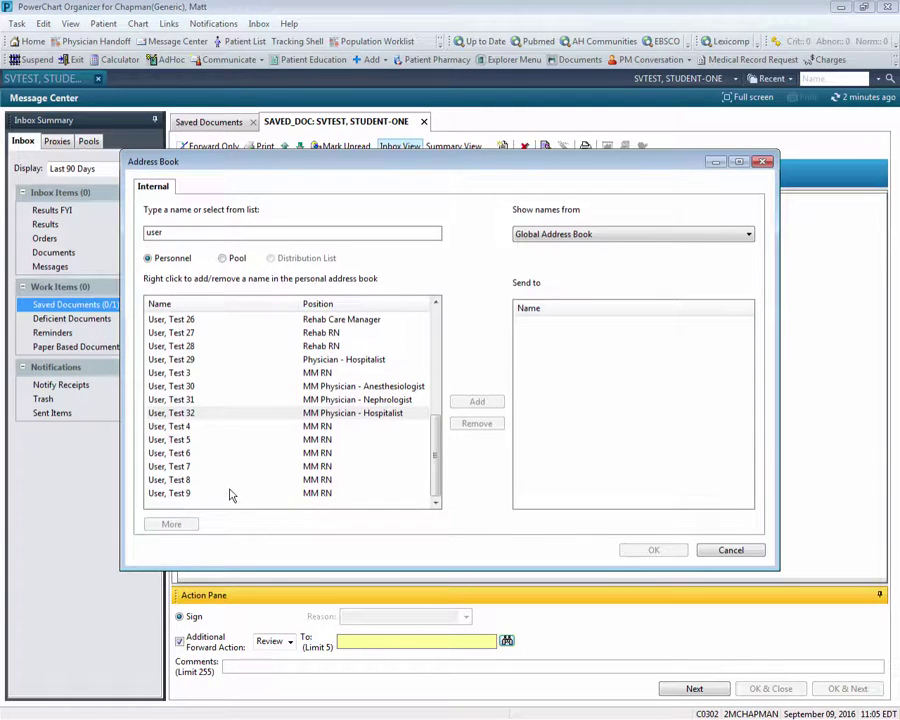
pyautogui.click(250, 413)
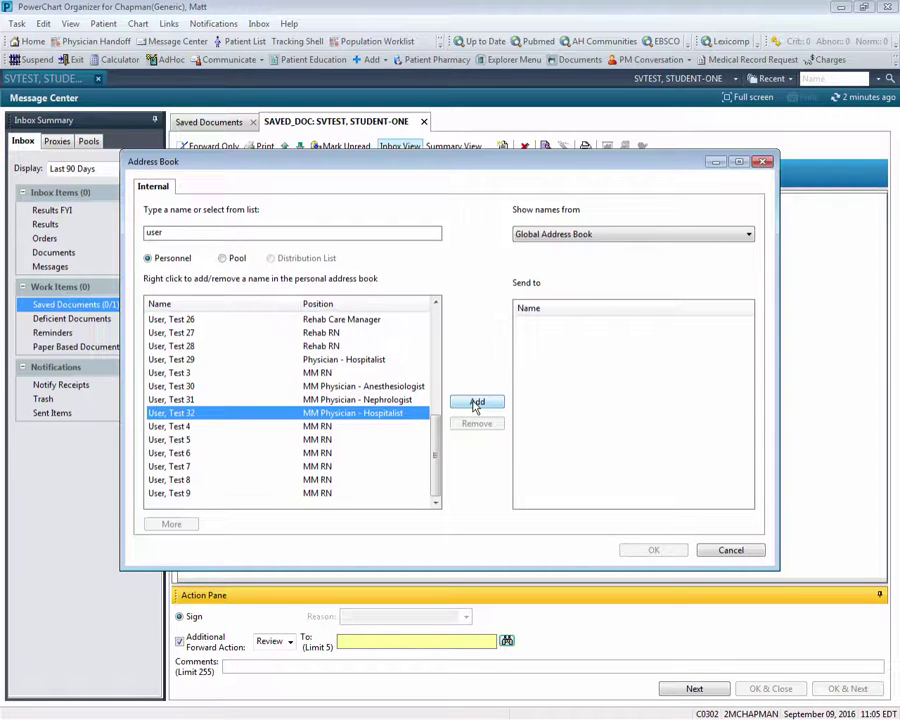
pyautogui.click(476, 403)
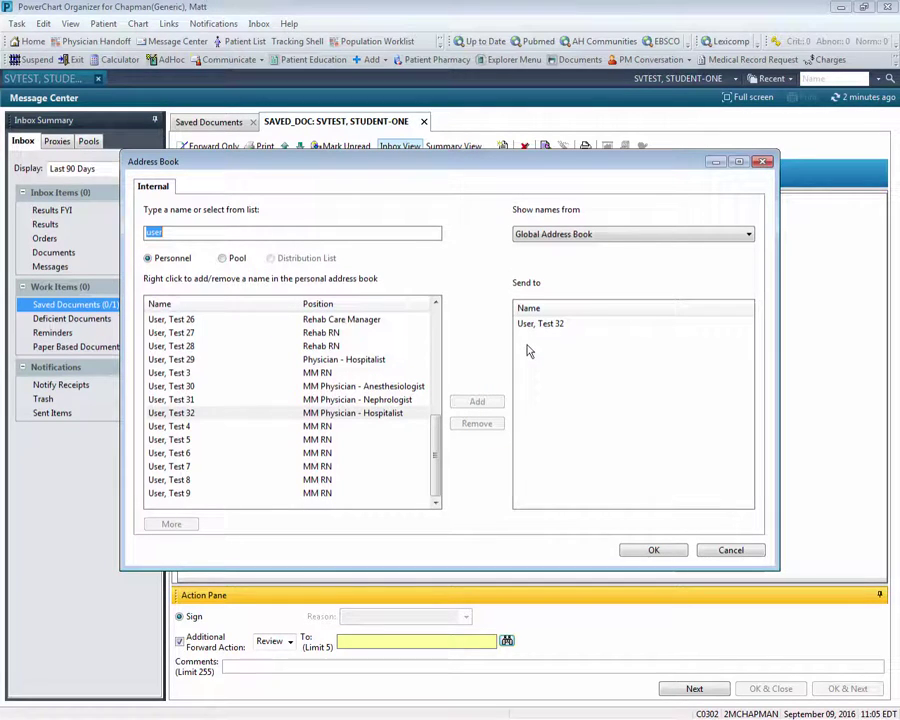
# Confirm the review recipient, sign and close the saved Progress/SOAP Note, and refresh the Message Center
pyautogui.click(652, 552)
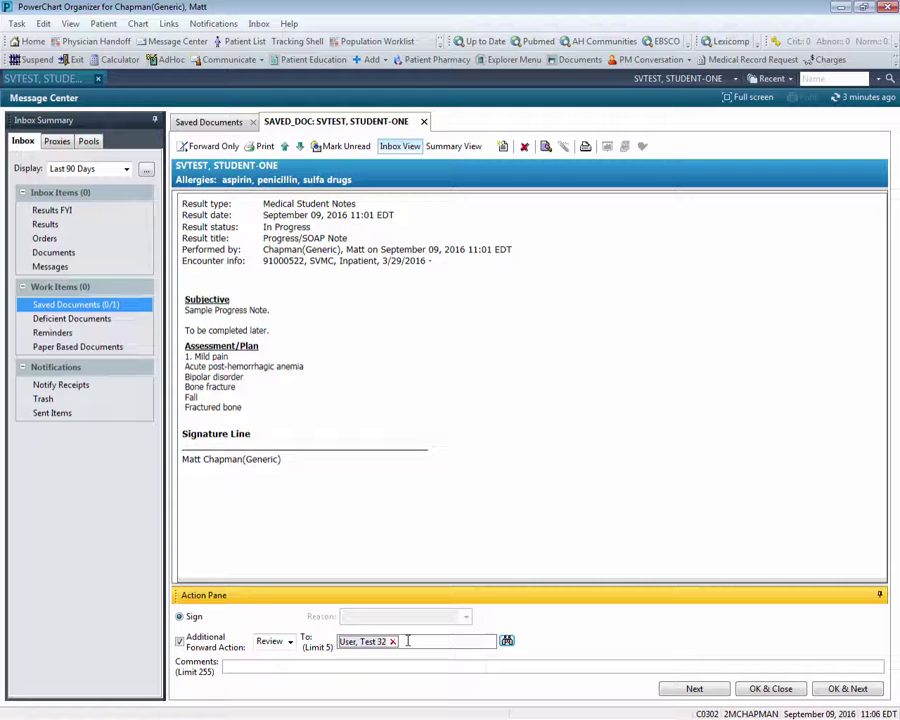
pyautogui.click(770, 690)
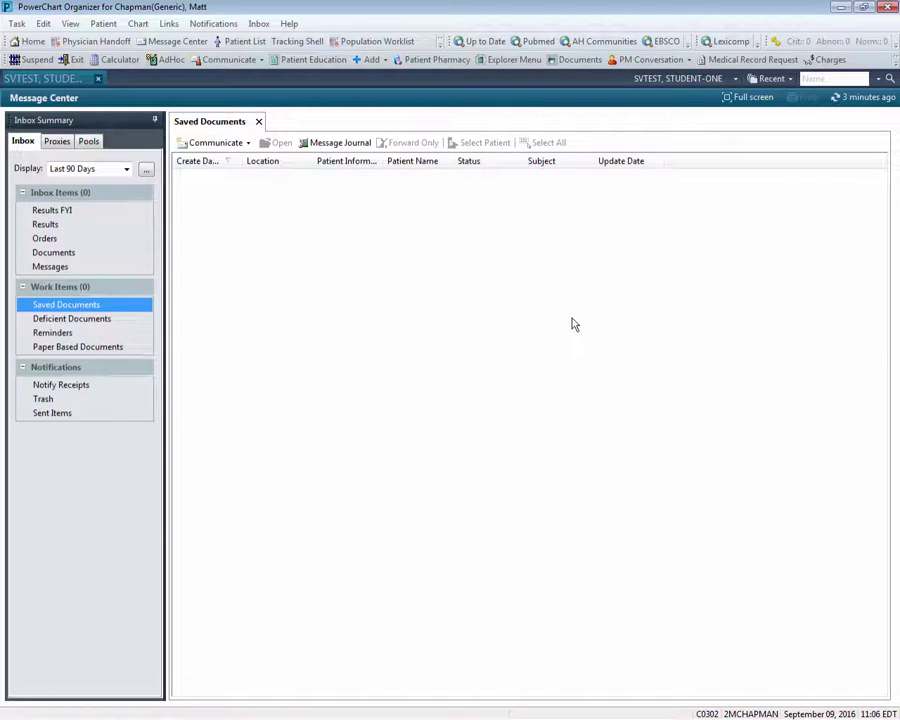
pyautogui.click(868, 98)
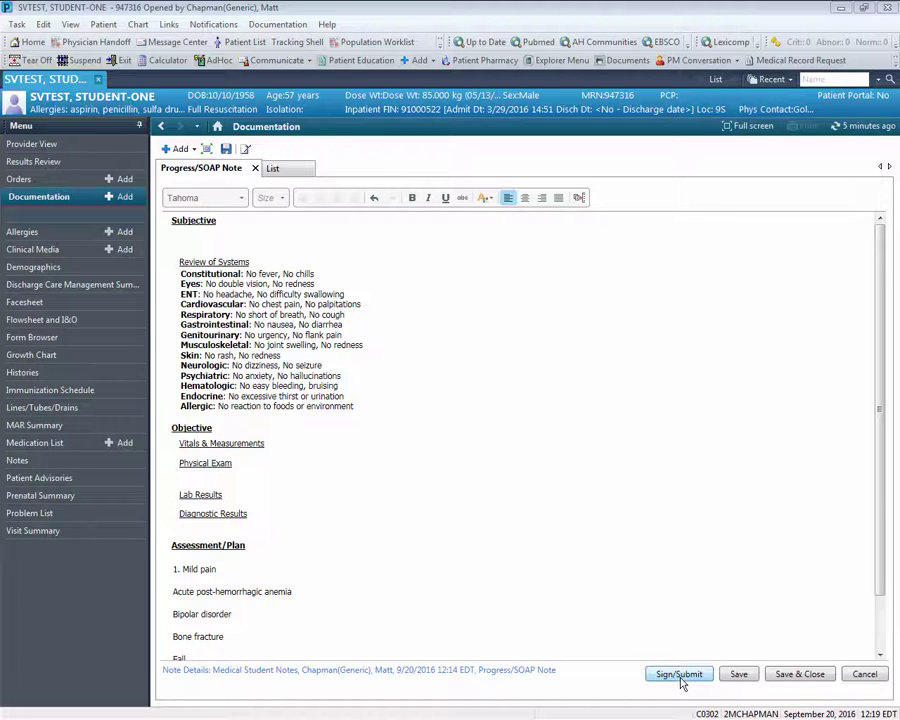
# Sign and submit the Progress/SOAP Note after removing the Test 3 recipient and marking the Test 29 hospitalist account as a favorite
pyautogui.click(680, 677)
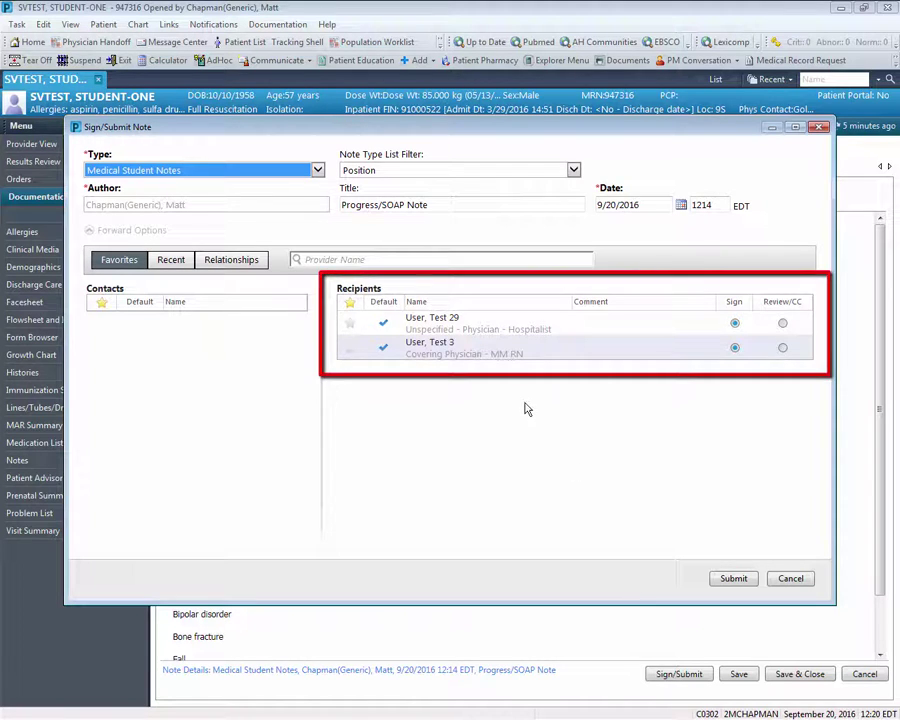
pyautogui.click(549, 352)
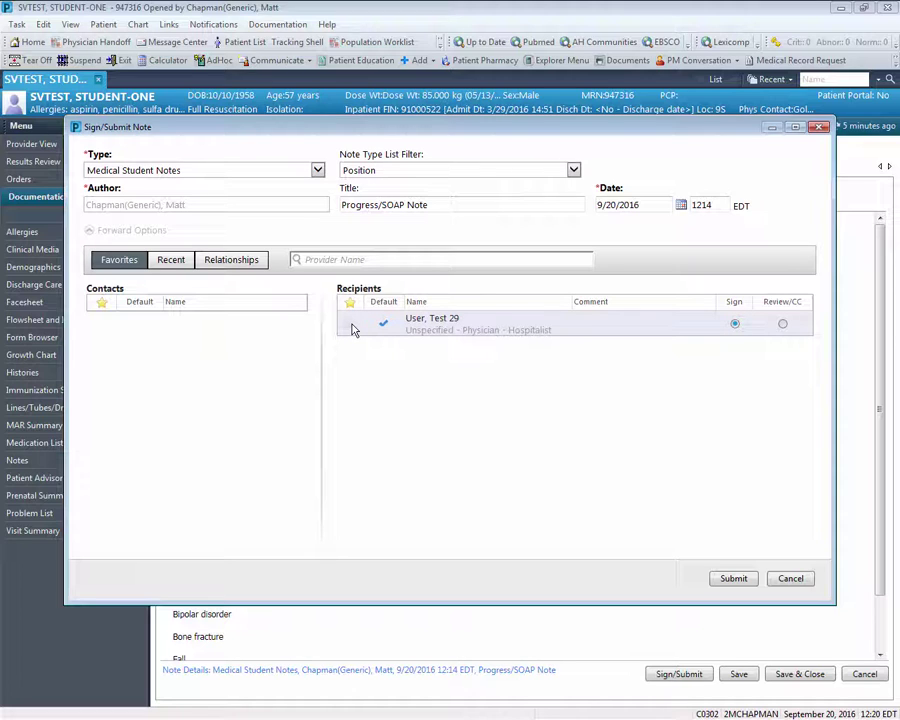
pyautogui.click(350, 326)
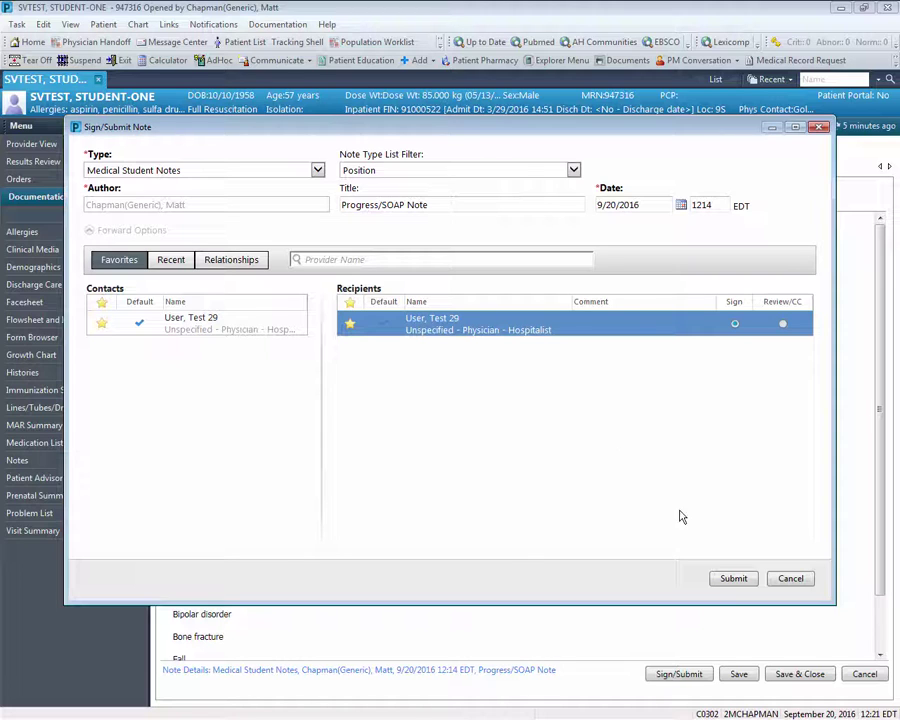
pyautogui.click(734, 579)
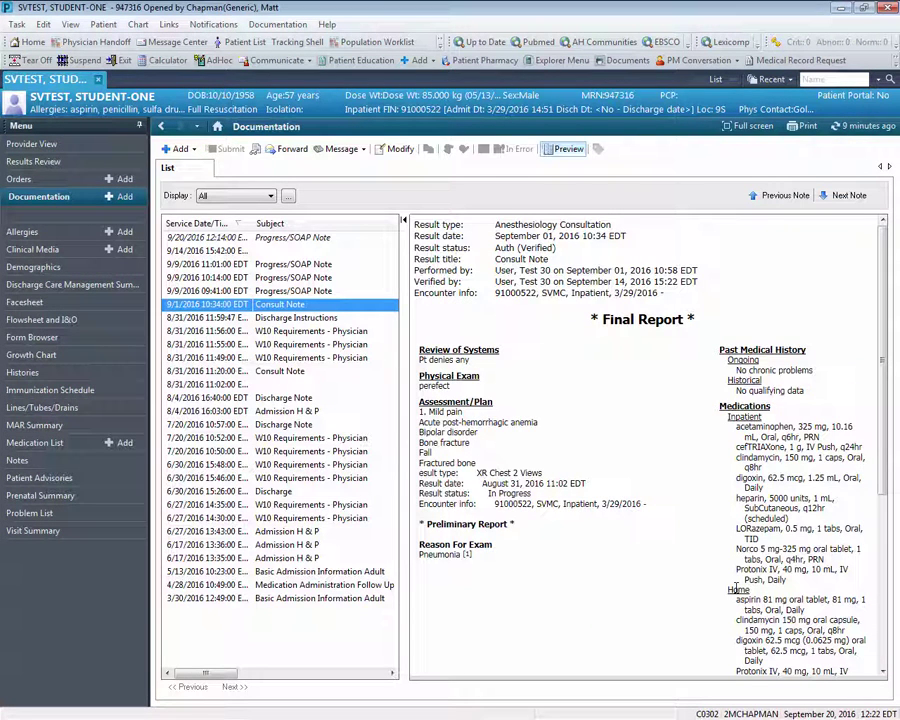
# Refresh the documentation list and open the 9/20/2016 12:14 Progress/SOAP Note in the preview
pyautogui.click(858, 136)
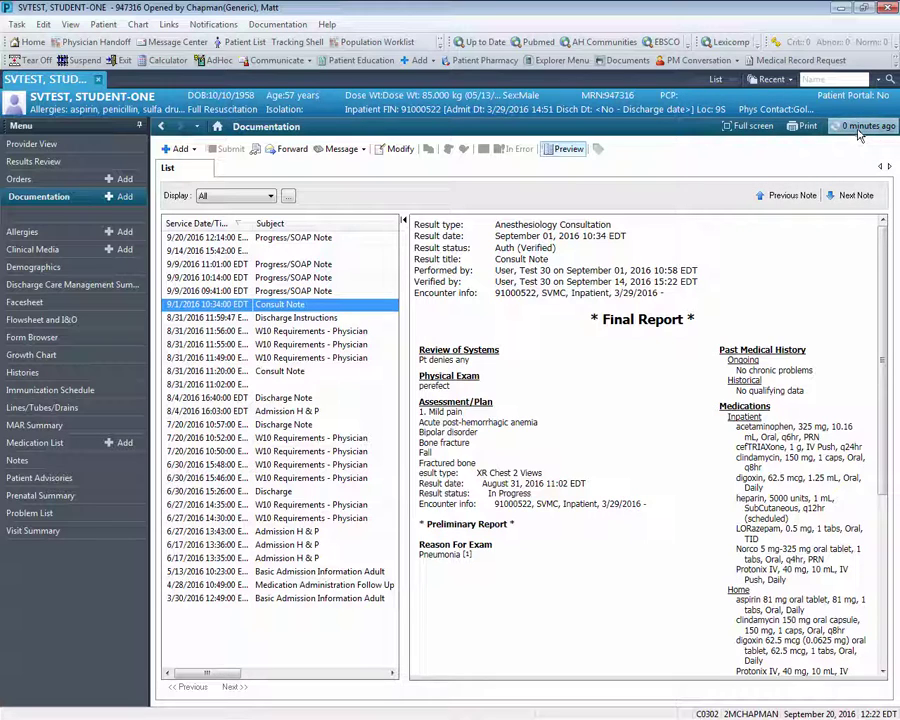
pyautogui.click(257, 239)
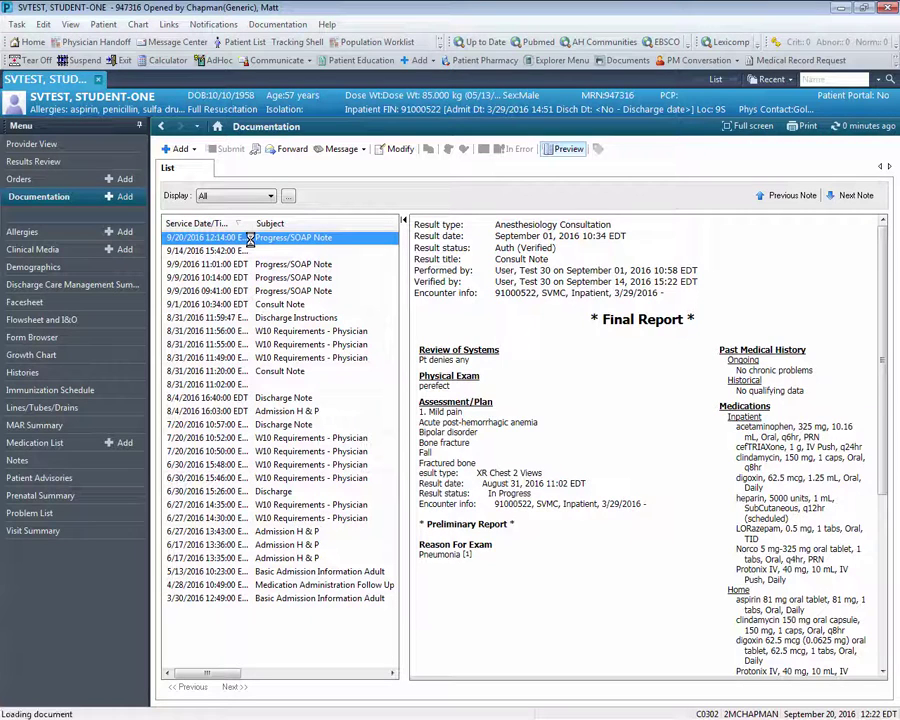